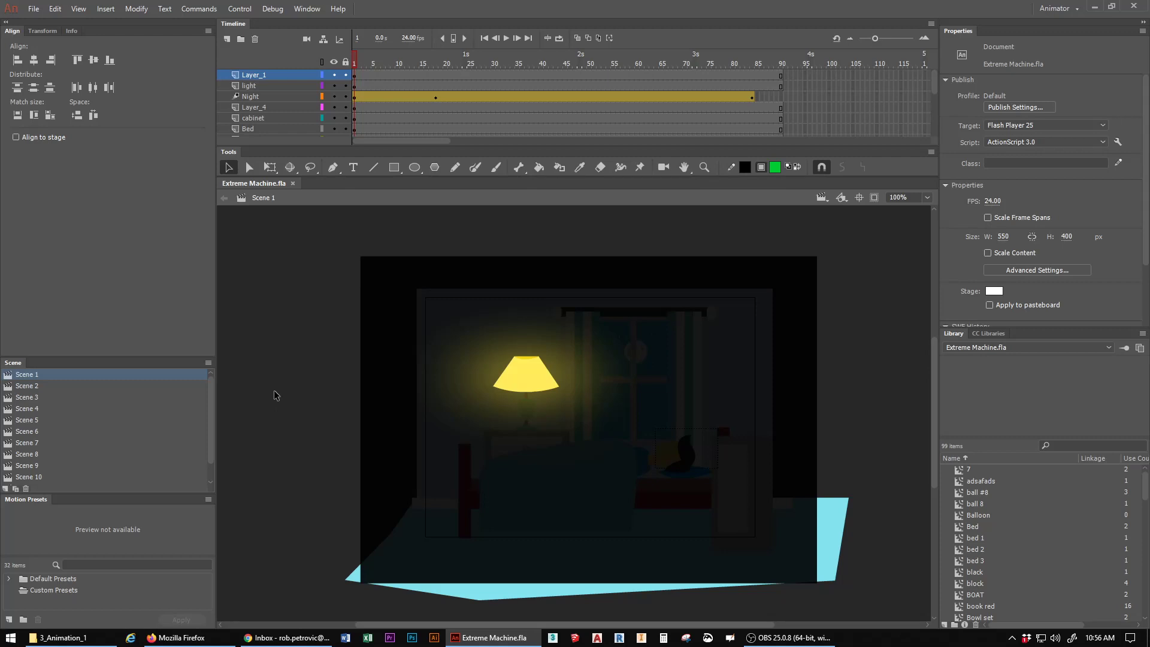
# Step: Preview the movie in the Flash player with its window enlarged, and close the player
pyautogui.hotkey('ctrl', 'Return')
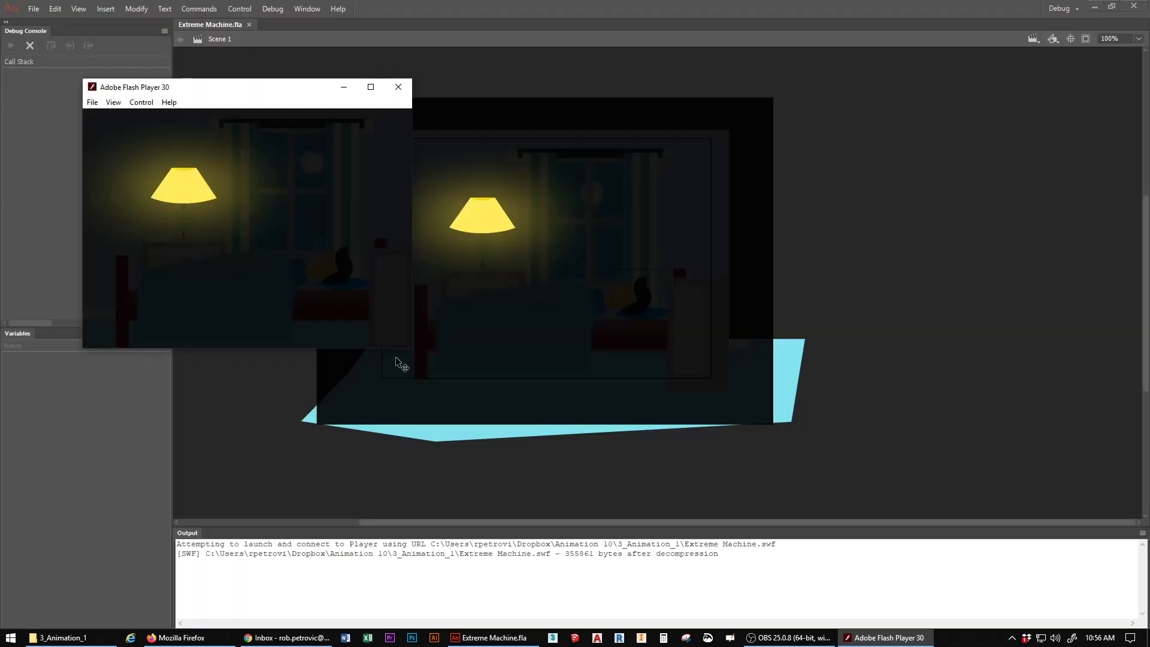
pyautogui.moveTo(411, 347); pyautogui.dragTo(811, 471)
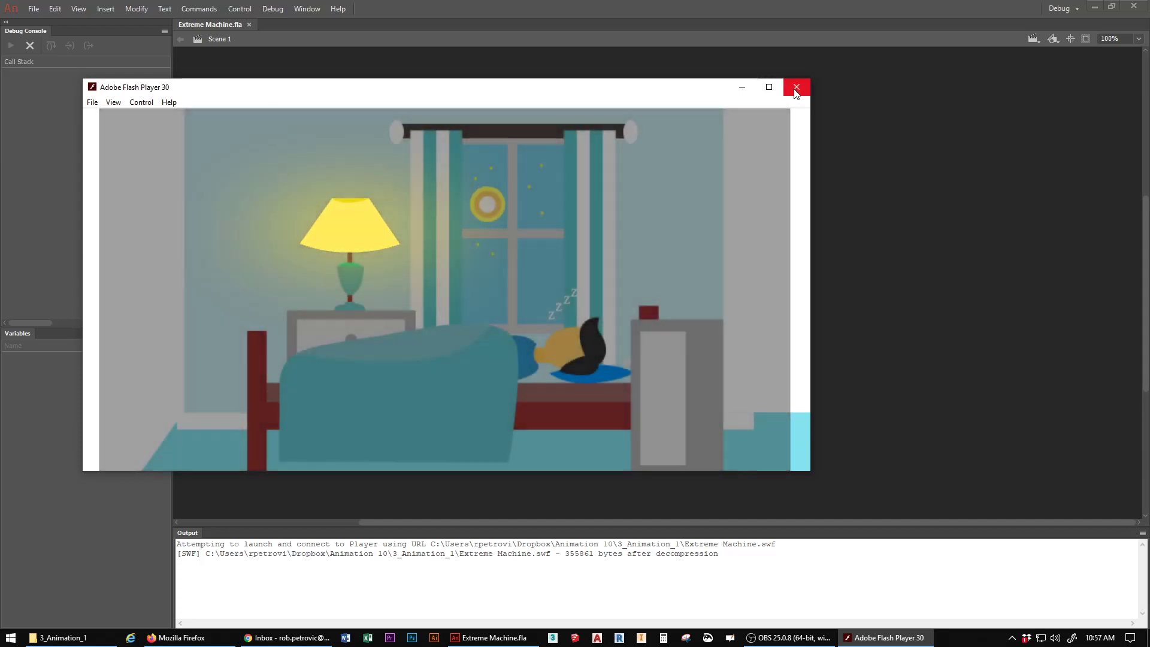
pyautogui.click(797, 87)
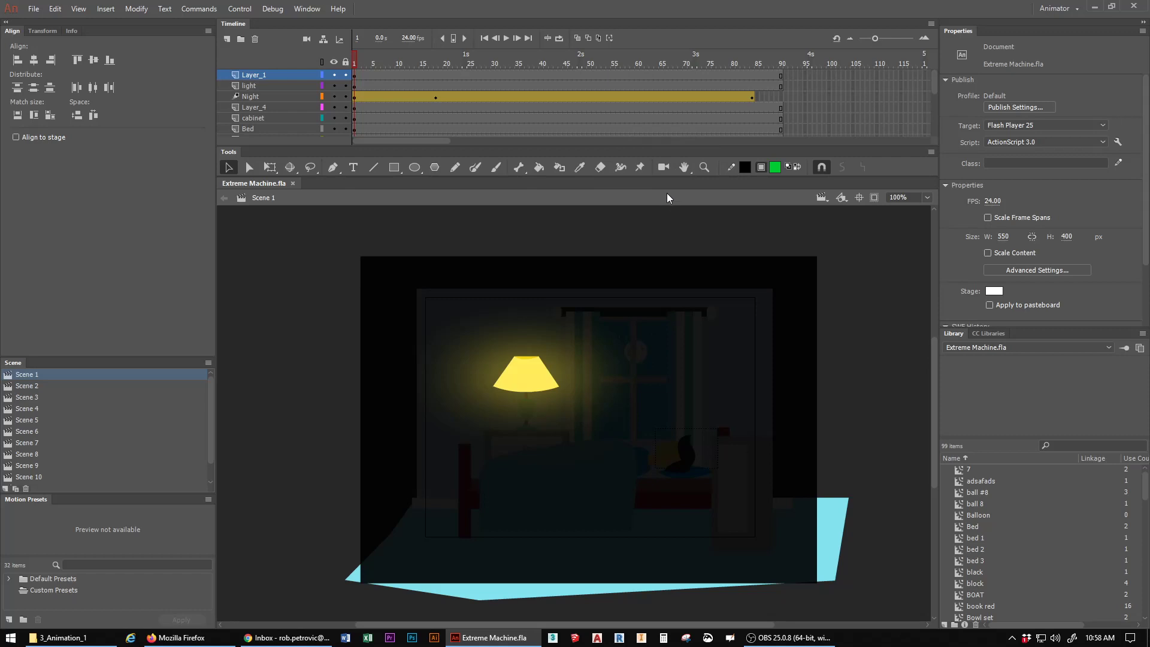
# Step: Confirm the document settings with Use Advanced Layers enabled
pyautogui.click(135, 15)
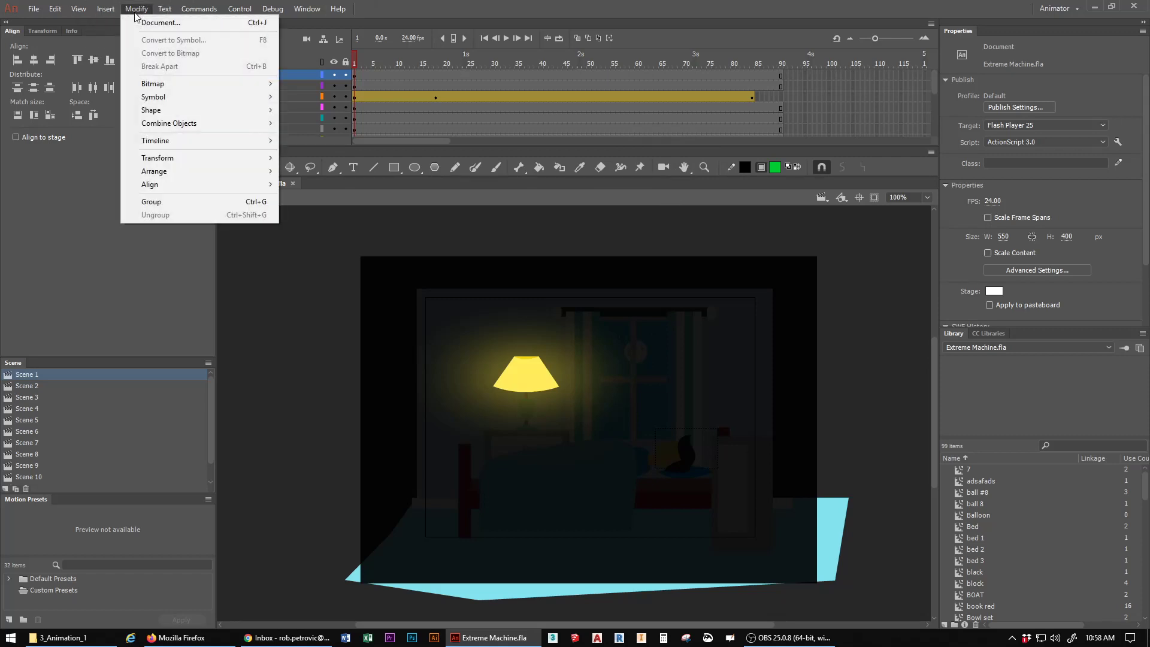
pyautogui.click(183, 25)
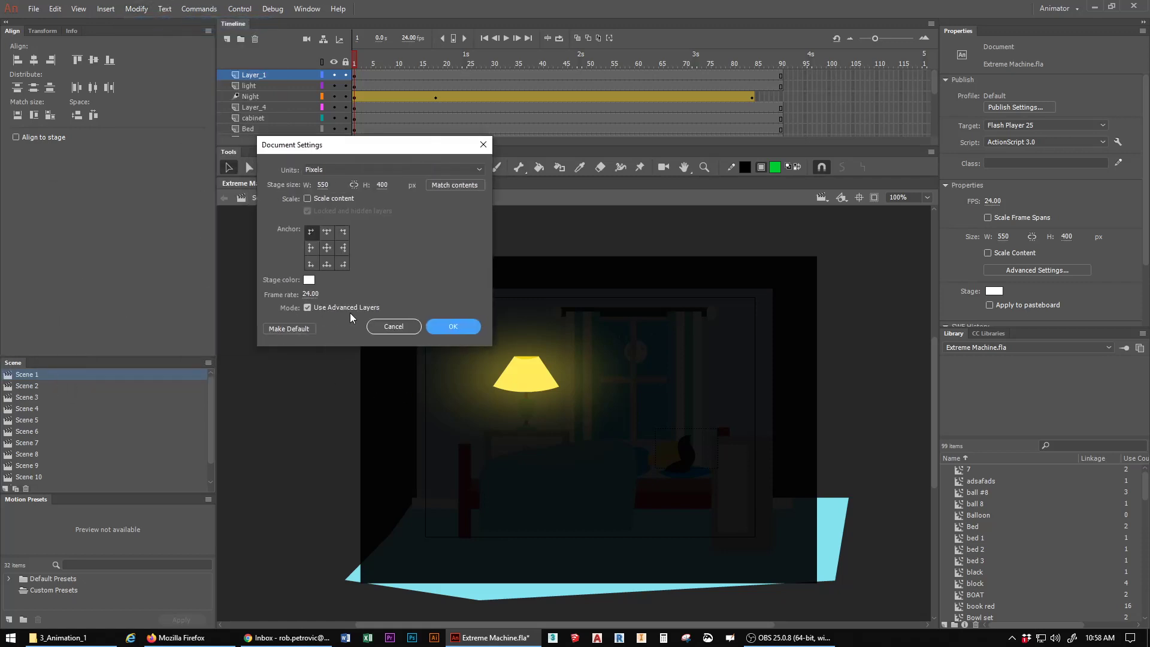
pyautogui.click(308, 312)
pyautogui.click(453, 326)
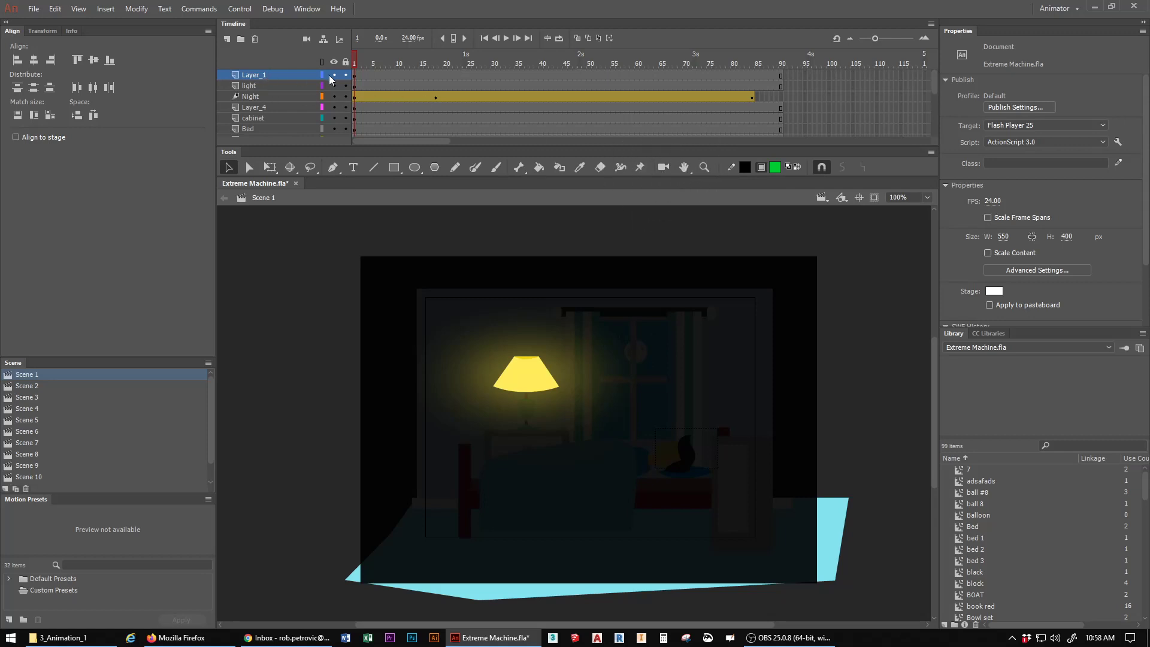
# Step: Add a camera to Scene 1 and create a motion tween across its whole layer
pyautogui.click(664, 169)
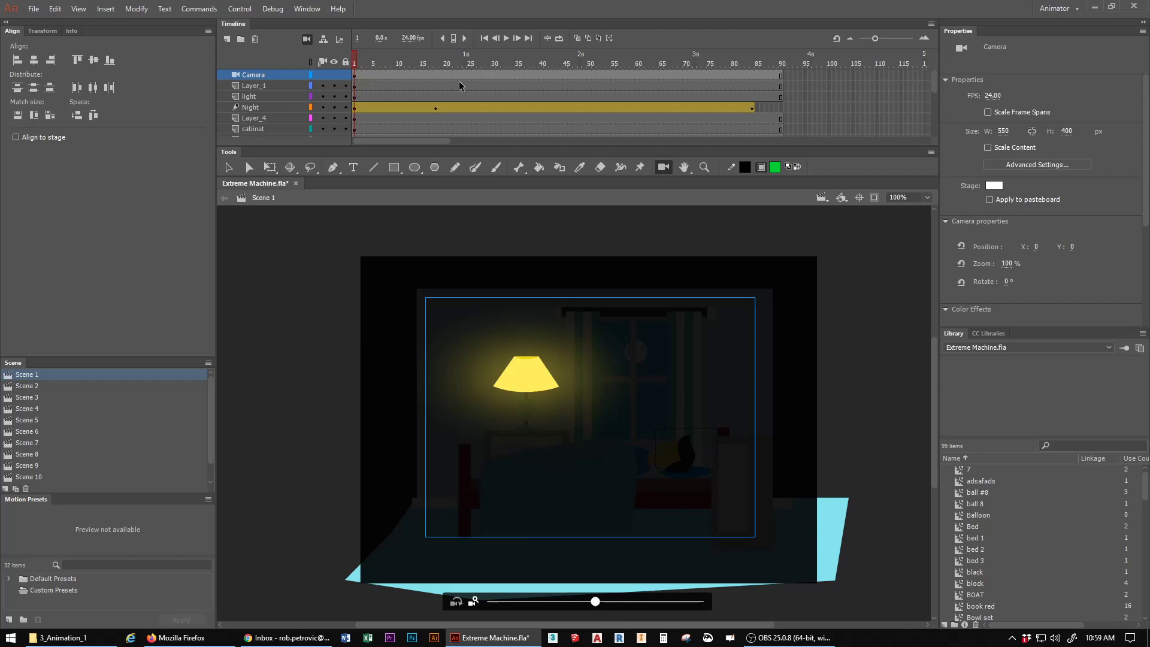
pyautogui.rightClick(401, 74)
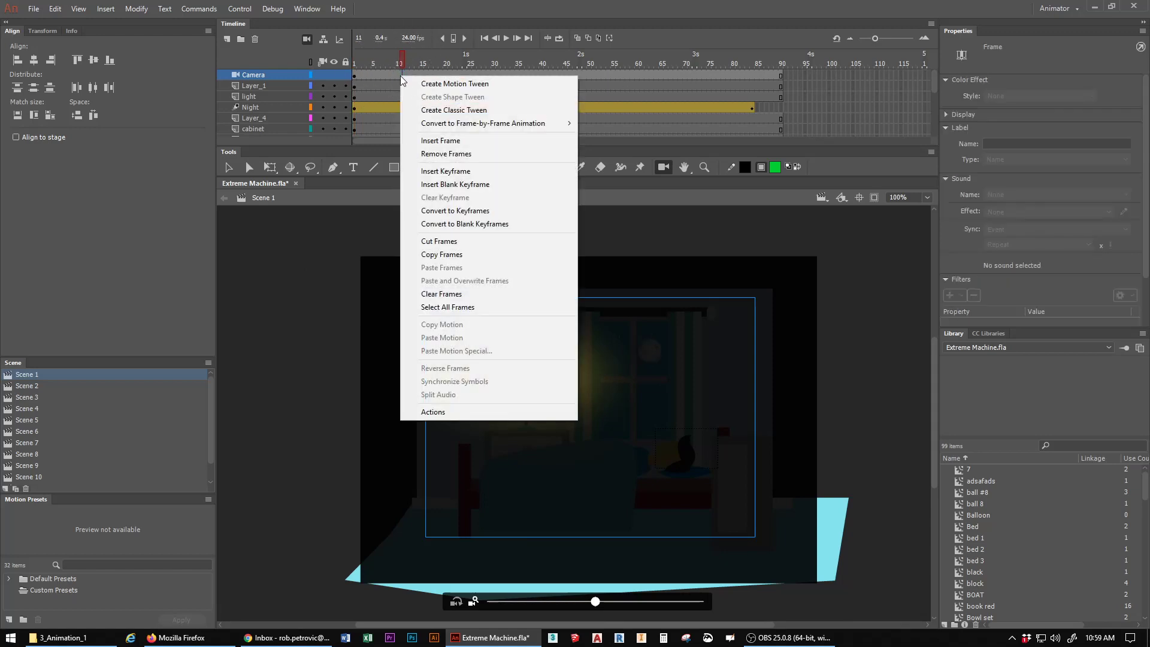
pyautogui.click(435, 84)
pyautogui.click(858, 96)
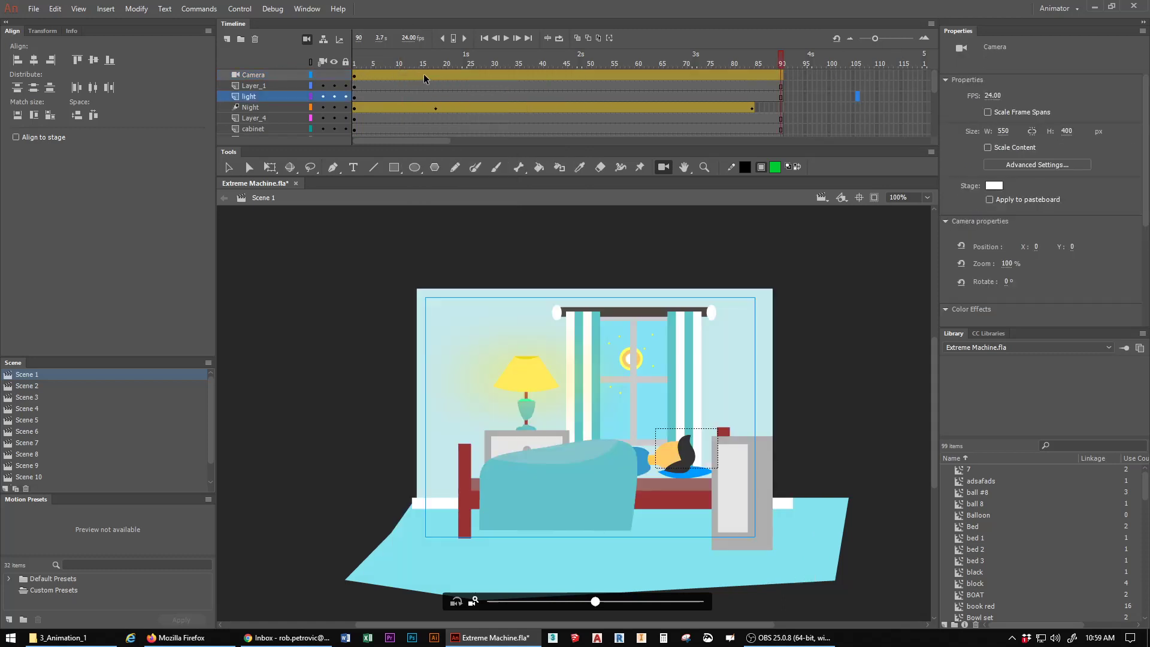
# Step: At frame 16, zoom the camera to about 145% and pan it to about X -163, Y -85 towards the sleeper
pyautogui.click(423, 74)
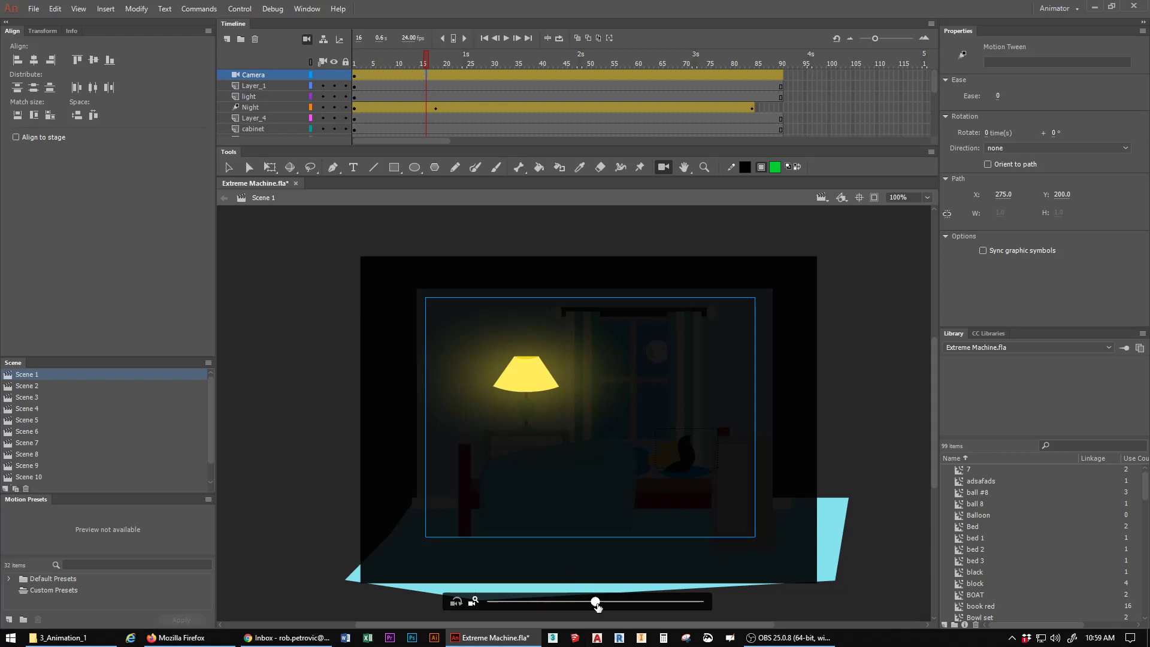
pyautogui.moveTo(597, 606); pyautogui.dragTo(662, 605)
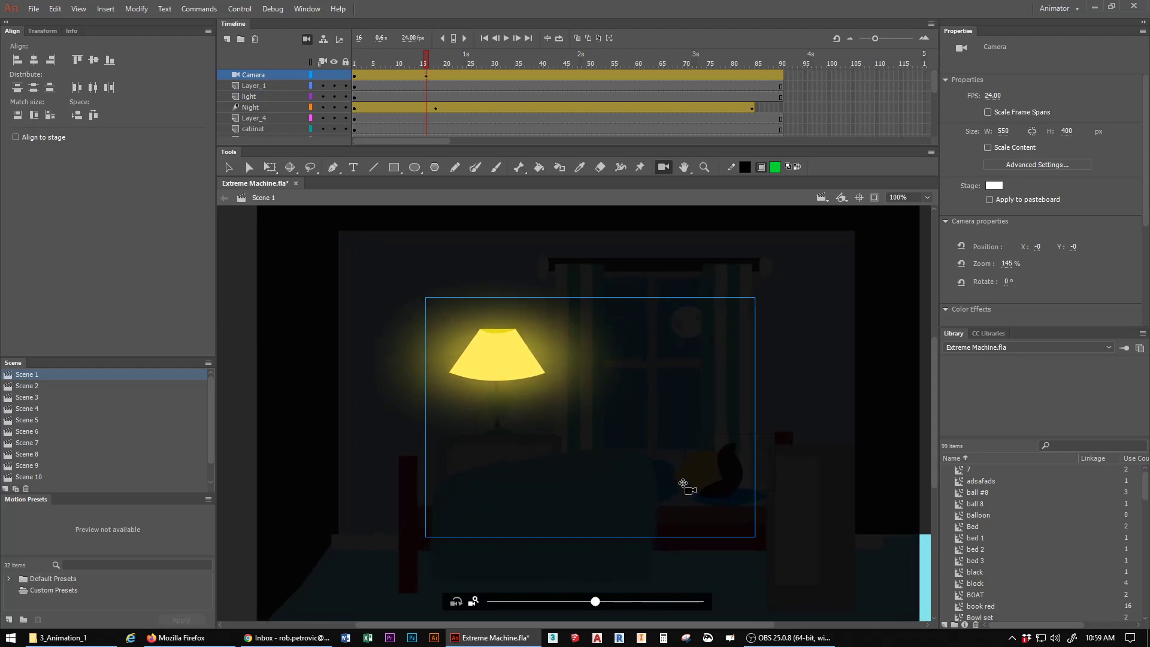
pyautogui.moveTo(685, 476); pyautogui.dragTo(783, 532)
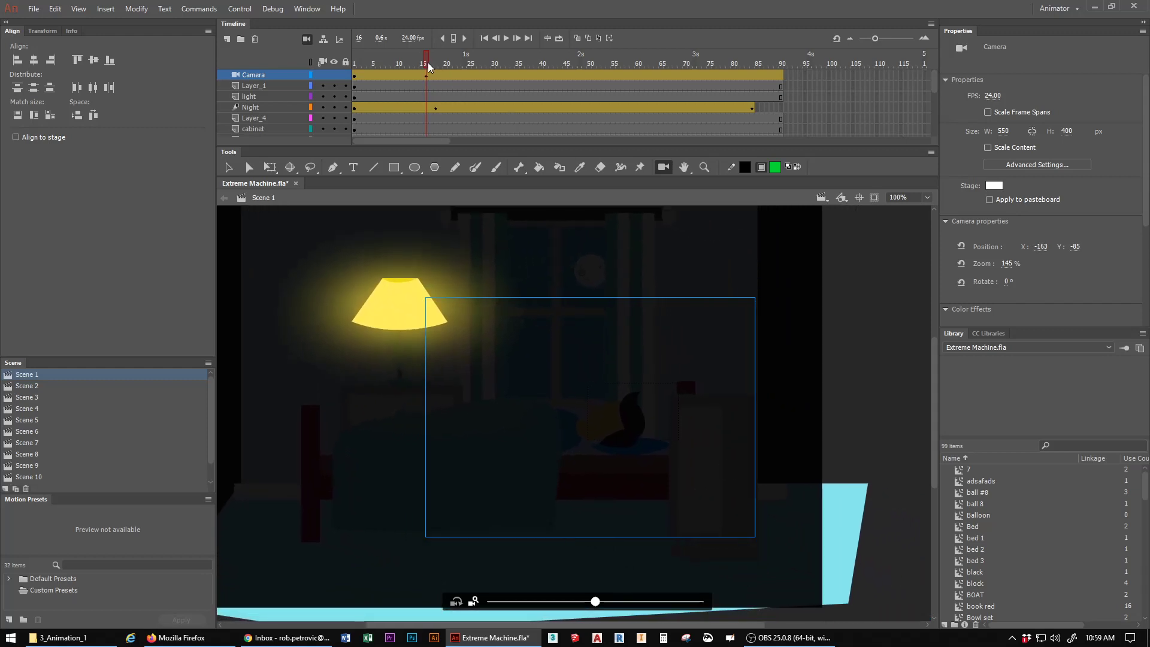
# Step: At frame 60, zoom the camera to about 183% and pan it to about X -256, Y -115, and preview the movie
pyautogui.moveTo(427, 62); pyautogui.dragTo(512, 85)
pyautogui.moveTo(549, 82); pyautogui.dragTo(636, 89)
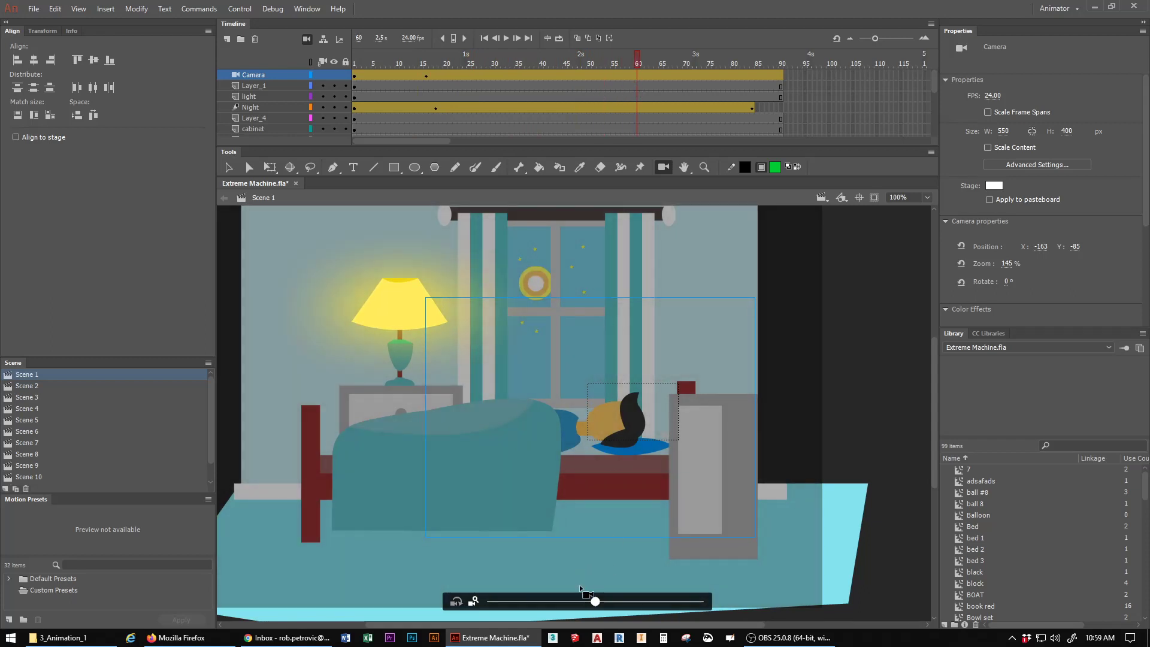
pyautogui.moveTo(595, 601); pyautogui.dragTo(640, 606)
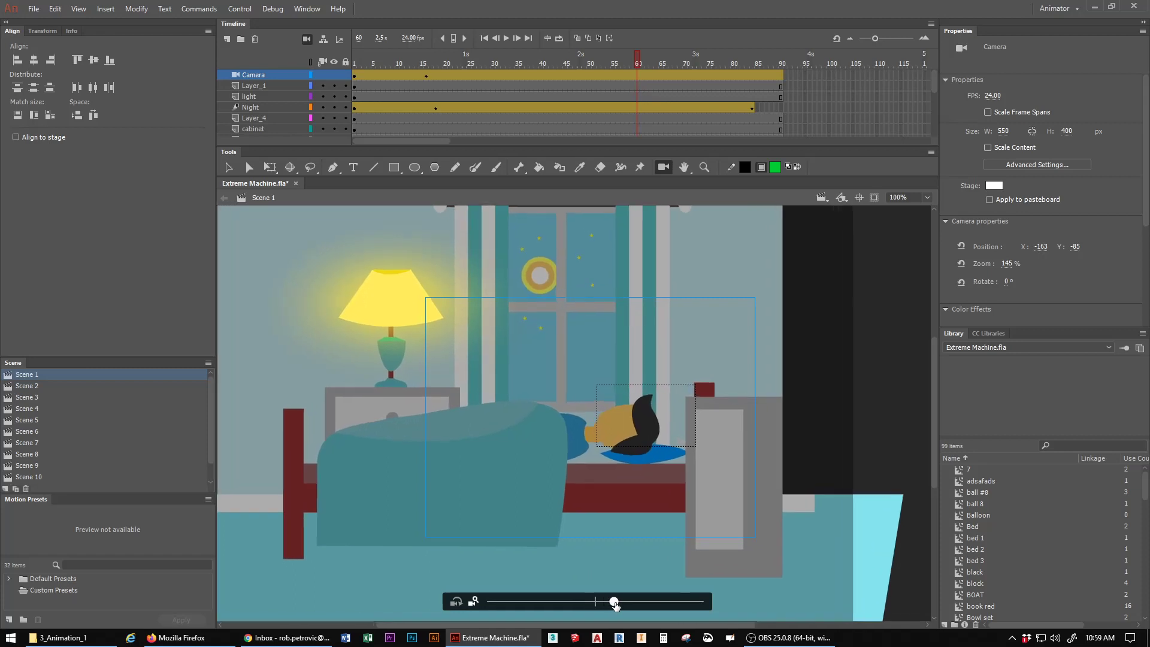
pyautogui.moveTo(621, 488); pyautogui.dragTo(685, 516)
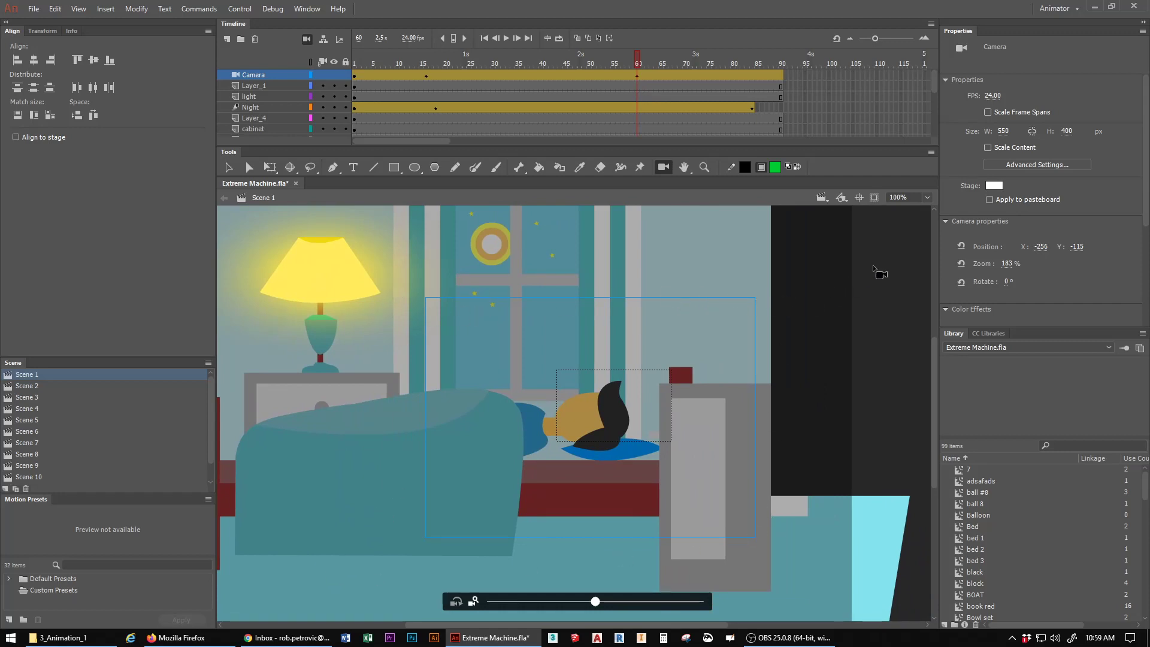
pyautogui.hotkey('ctrl', 'Return')
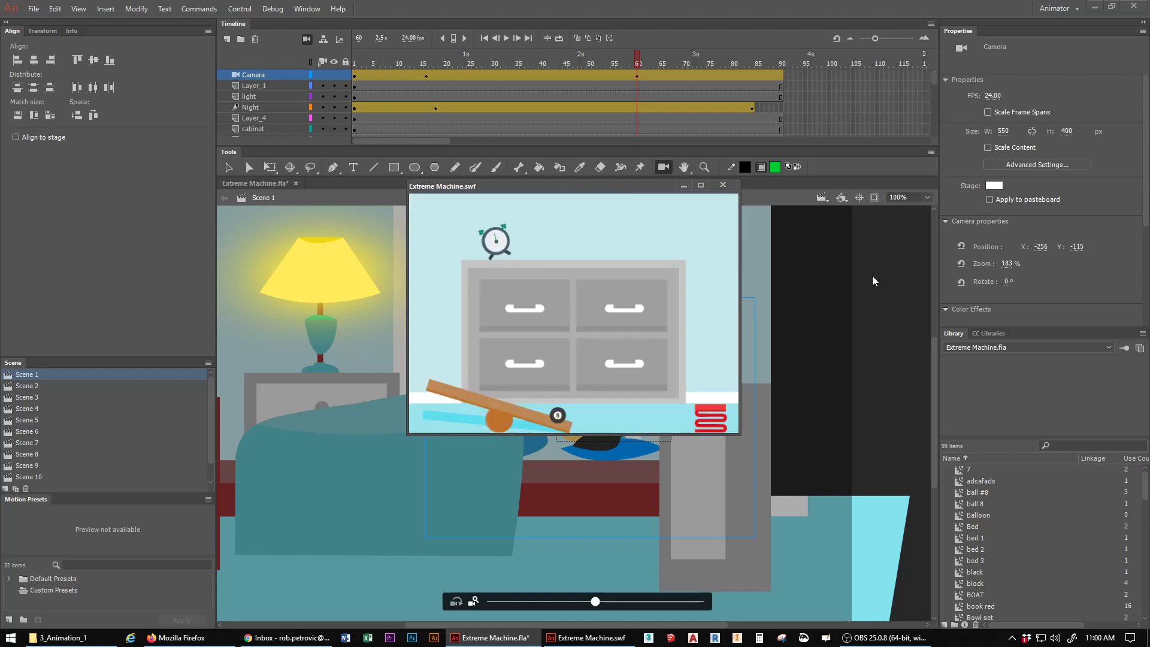
pyautogui.click(724, 185)
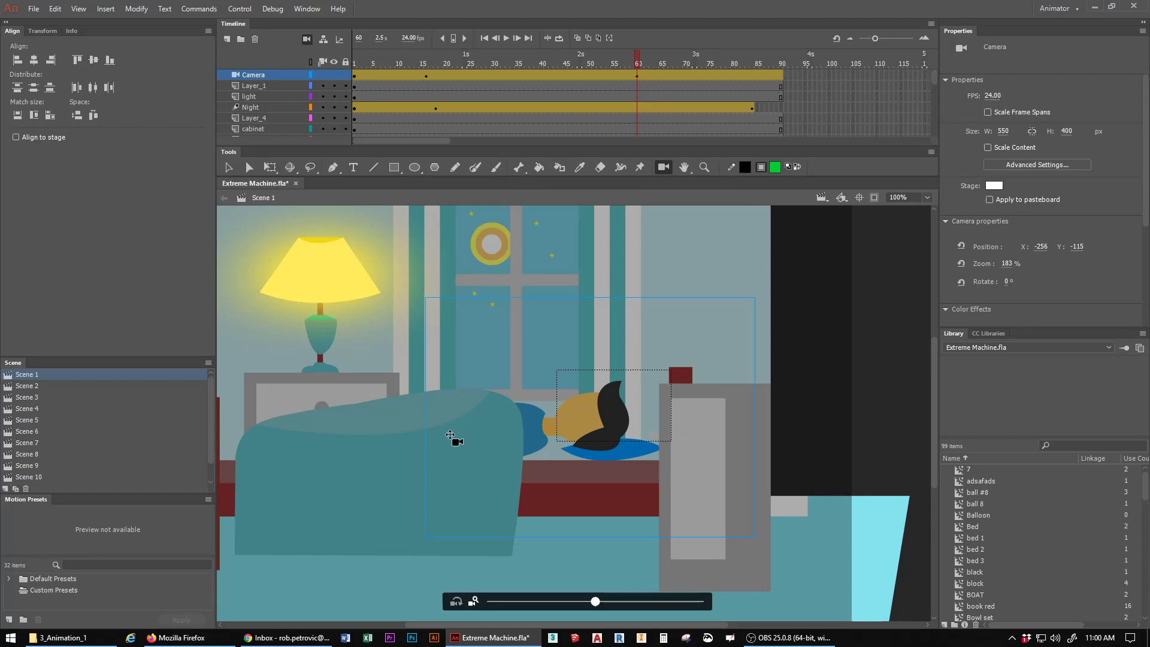
# Step: Undo the camera zooms and pans, the motion tween and the added camera
pyautogui.hotkey('ctrl', 'z')
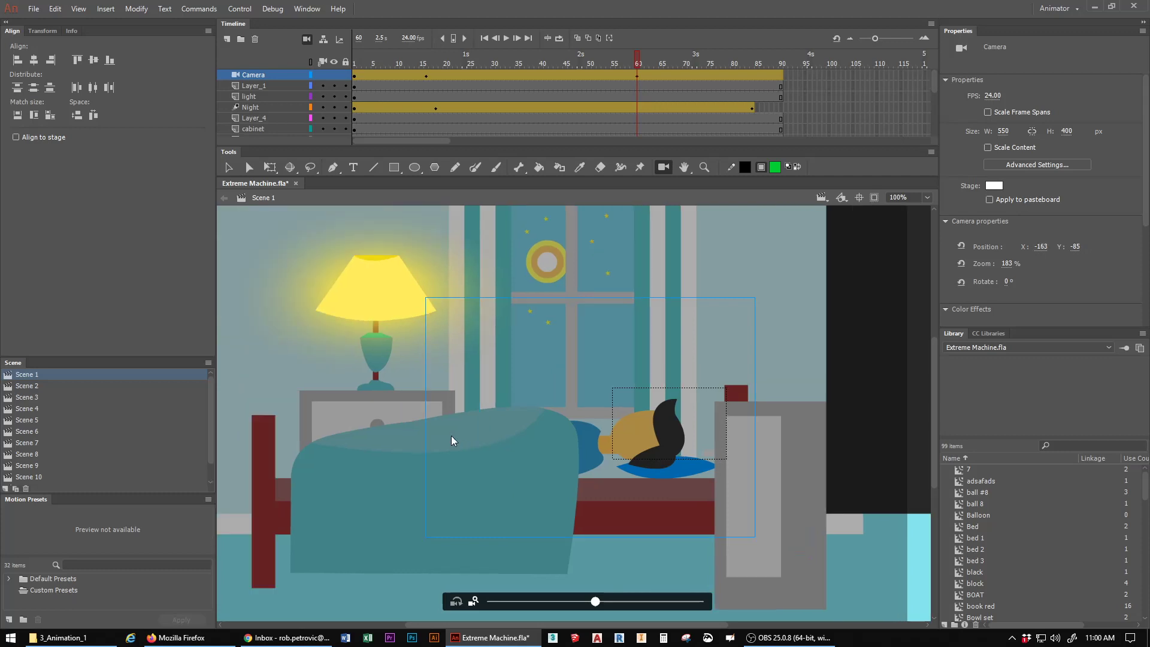
pyautogui.hotkey('ctrl', 'z')
pyautogui.hotkey('ctrl', 'z')
pyautogui.hotkey('ctrl', 'z')
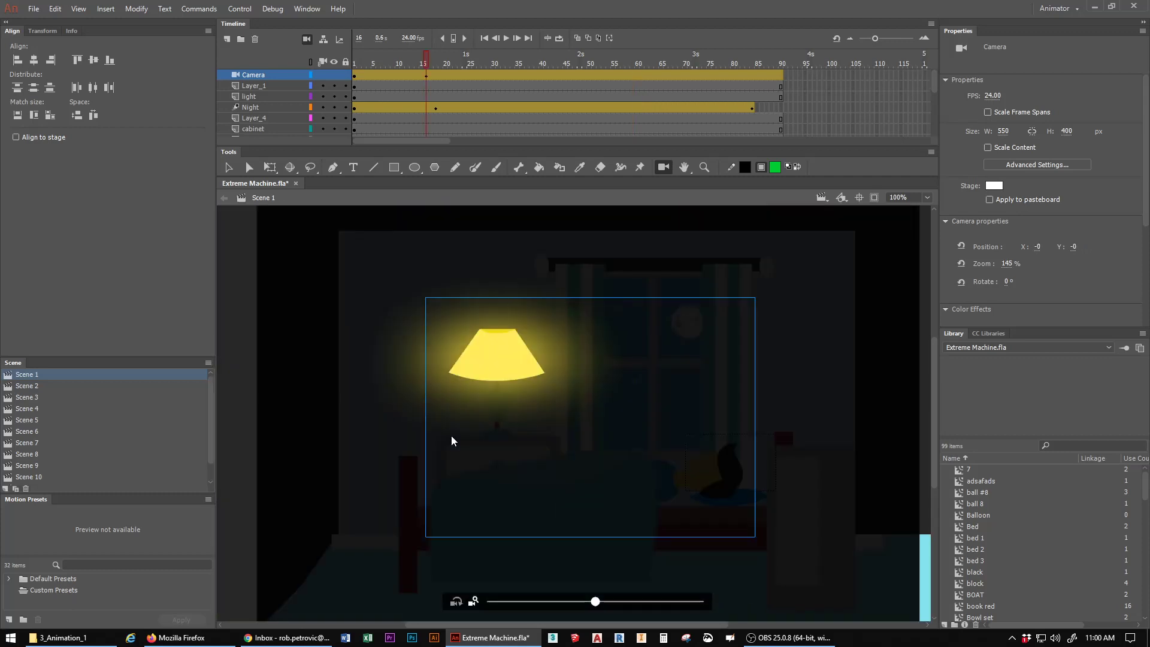
pyautogui.hotkey('ctrl', 'z')
pyautogui.hotkey('ctrl', 'z')
pyautogui.hotkey('ctrl', 'z')
pyautogui.hotkey('ctrl', 'z')
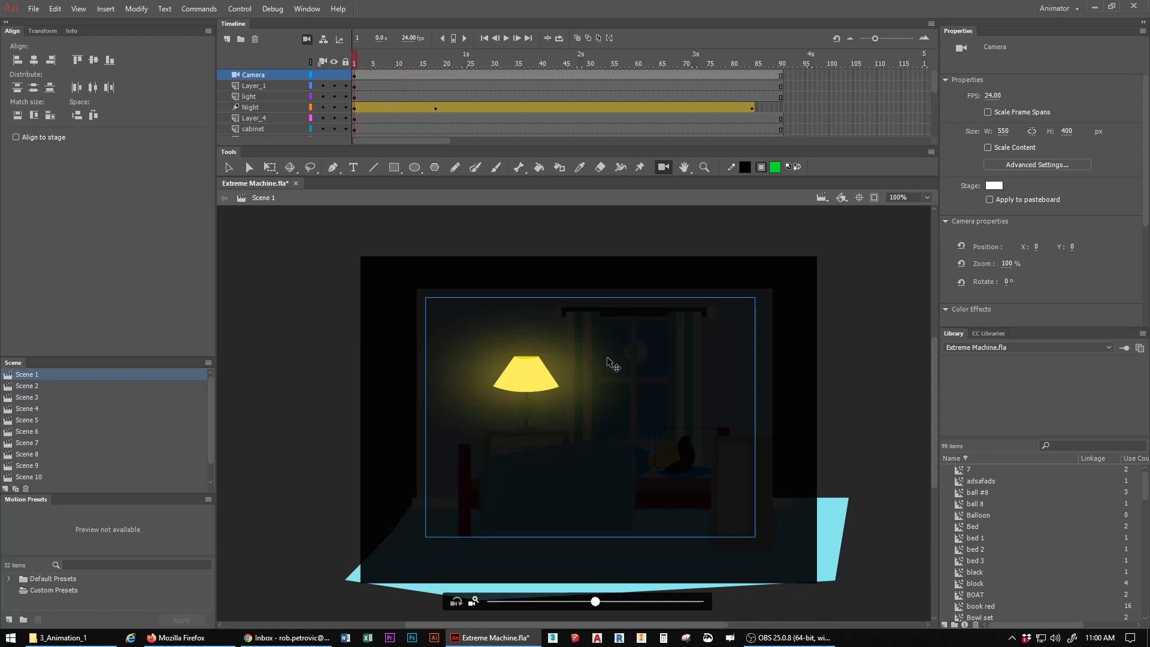
pyautogui.hotkey('ctrl', 'z')
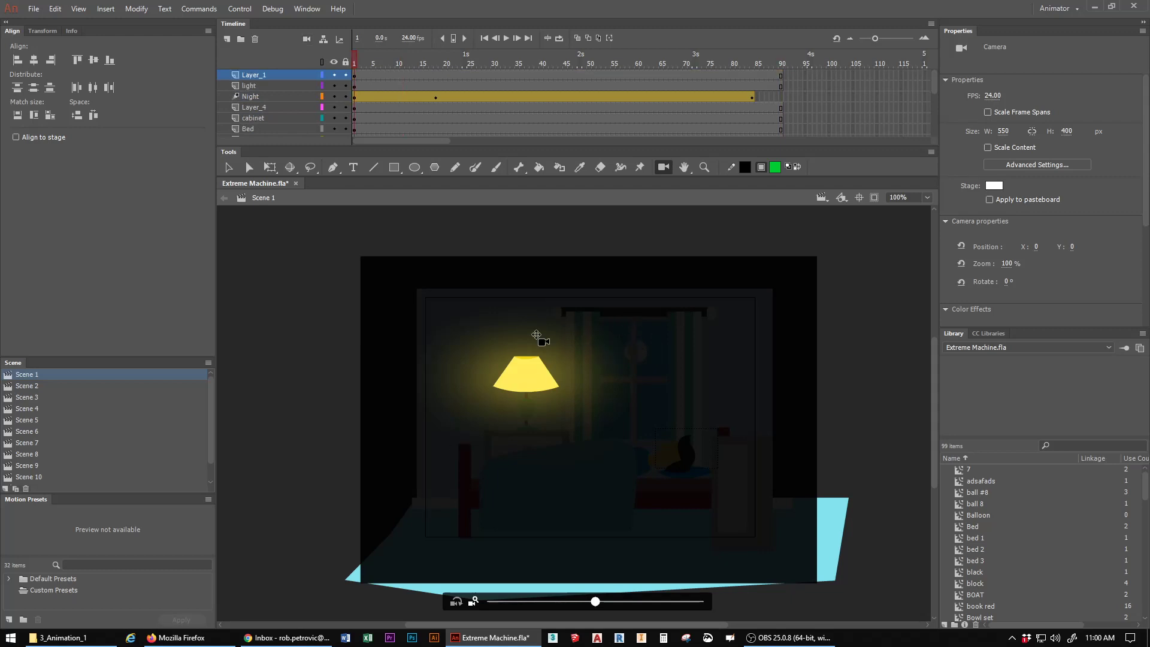
# Step: Add a camera to Scene 1 and insert a keyframe at frame 28 of its layer
pyautogui.click(664, 169)
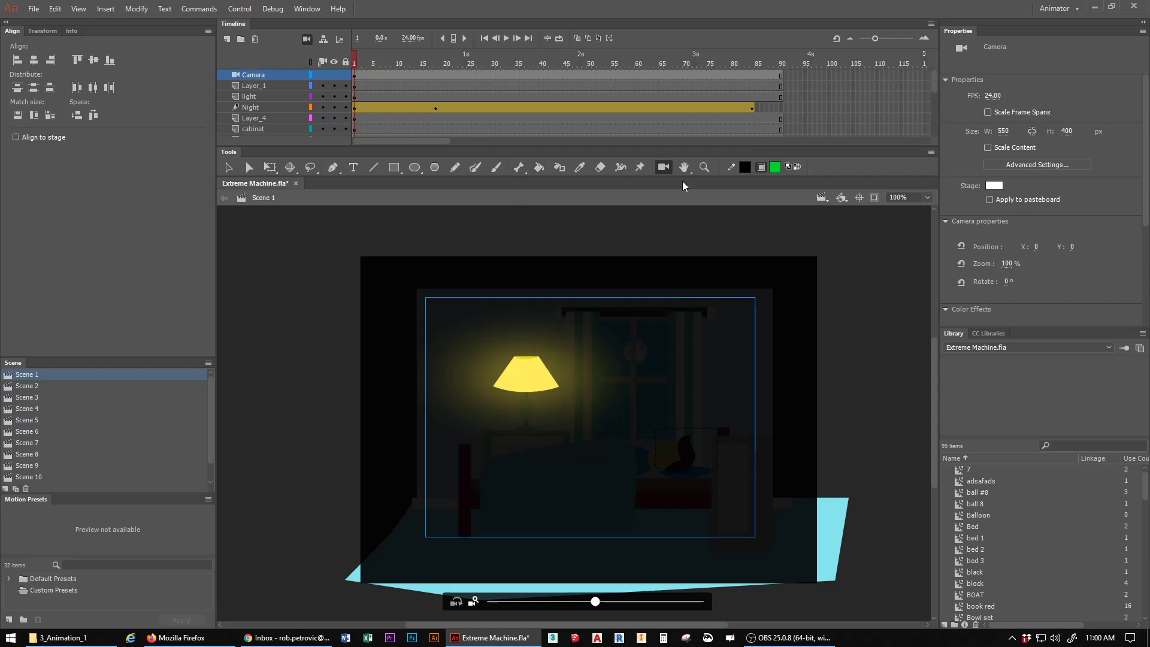
pyautogui.click(485, 75)
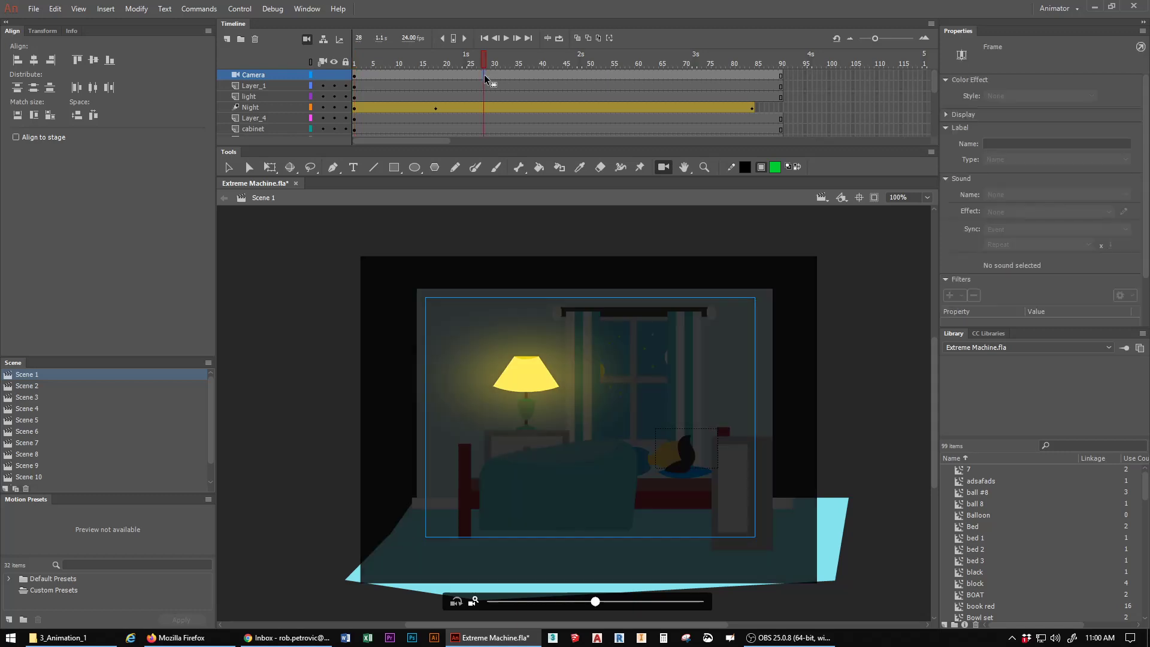
pyautogui.rightClick(484, 75)
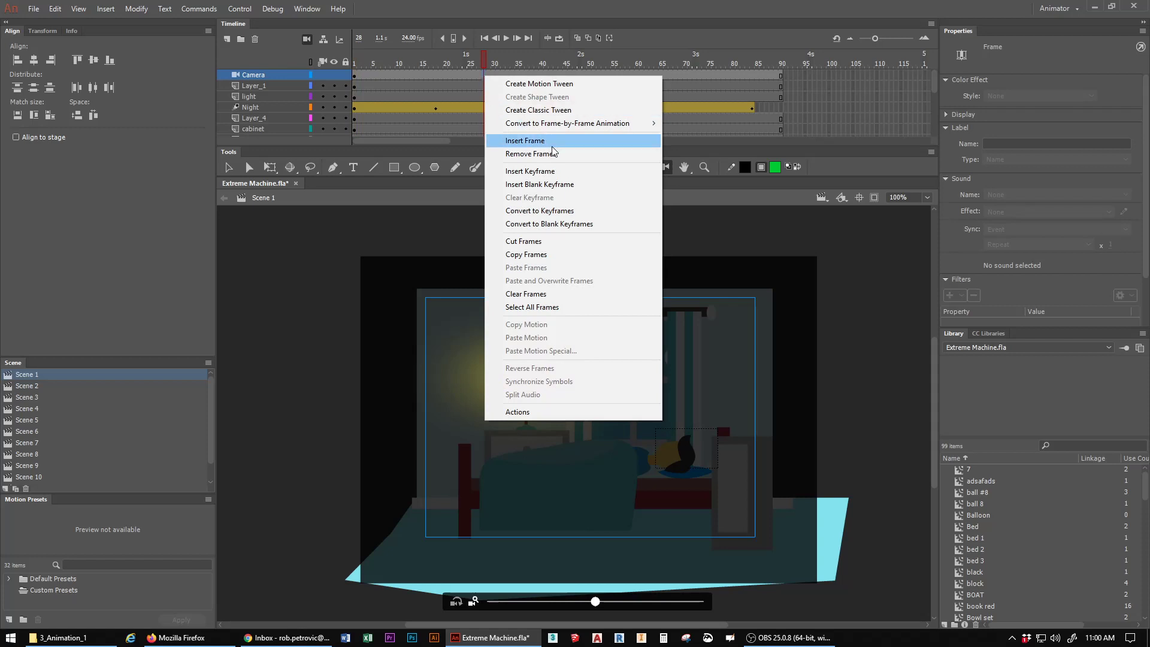
pyautogui.click(530, 173)
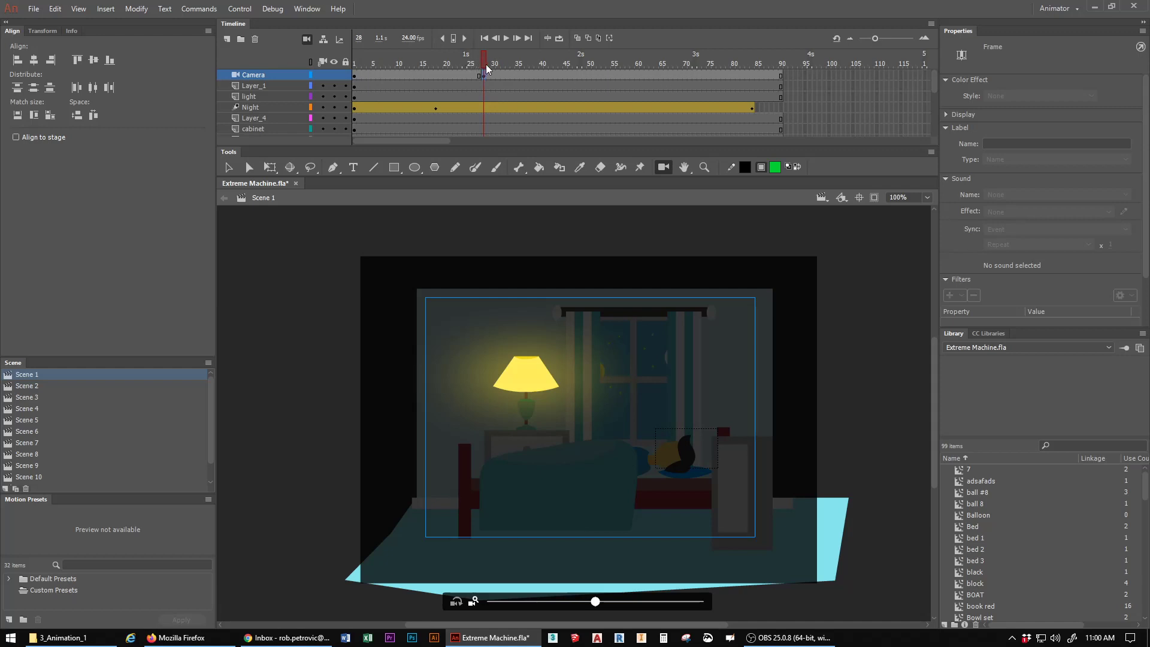
# Step: Create a motion tween on the Camera layer for the frames following the frame 28 keyframe
pyautogui.moveTo(484, 64)
pyautogui.mouseDown()
pyautogui.moveTo(689, 63)
pyautogui.moveTo(485, 70)
pyautogui.mouseUp()
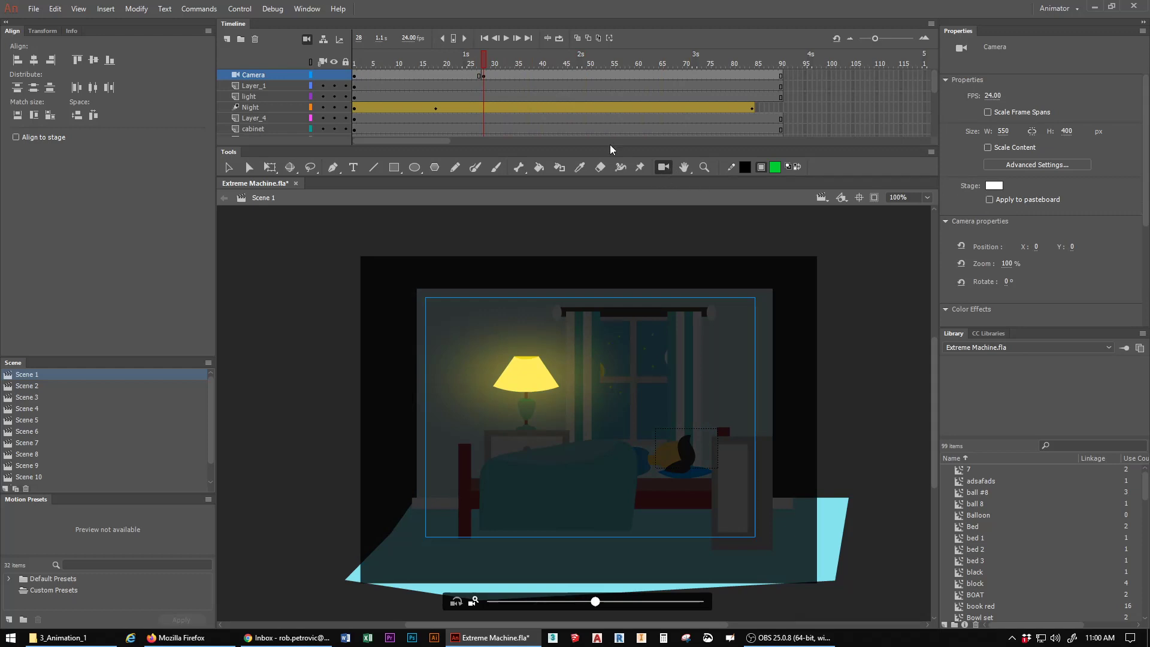
pyautogui.rightClick(509, 74)
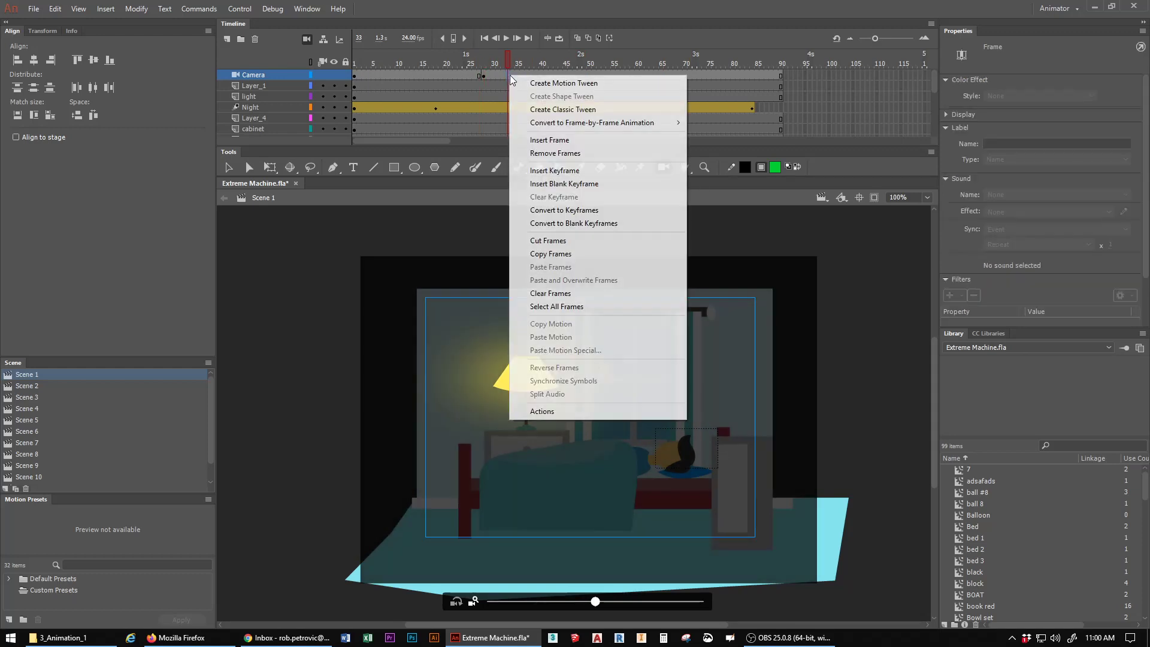
pyautogui.click(544, 83)
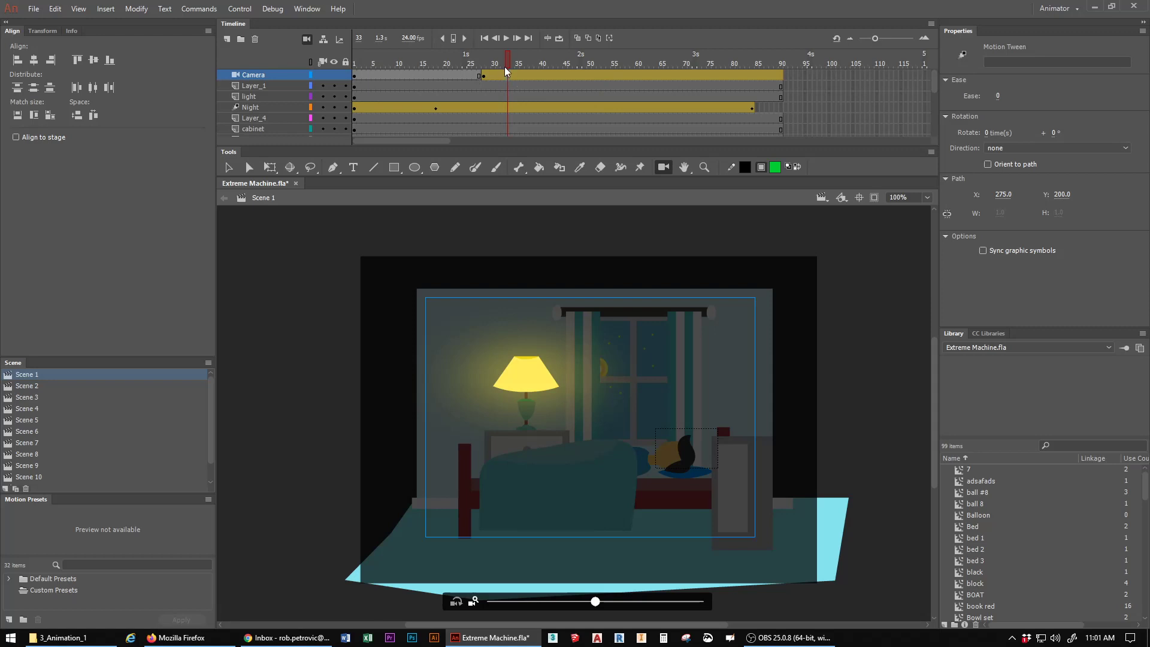
# Step: At frame 54, zoom the camera to about 154% and pan it to about X -173, Y -68 towards the sleeper
pyautogui.moveTo(508, 61); pyautogui.dragTo(609, 63)
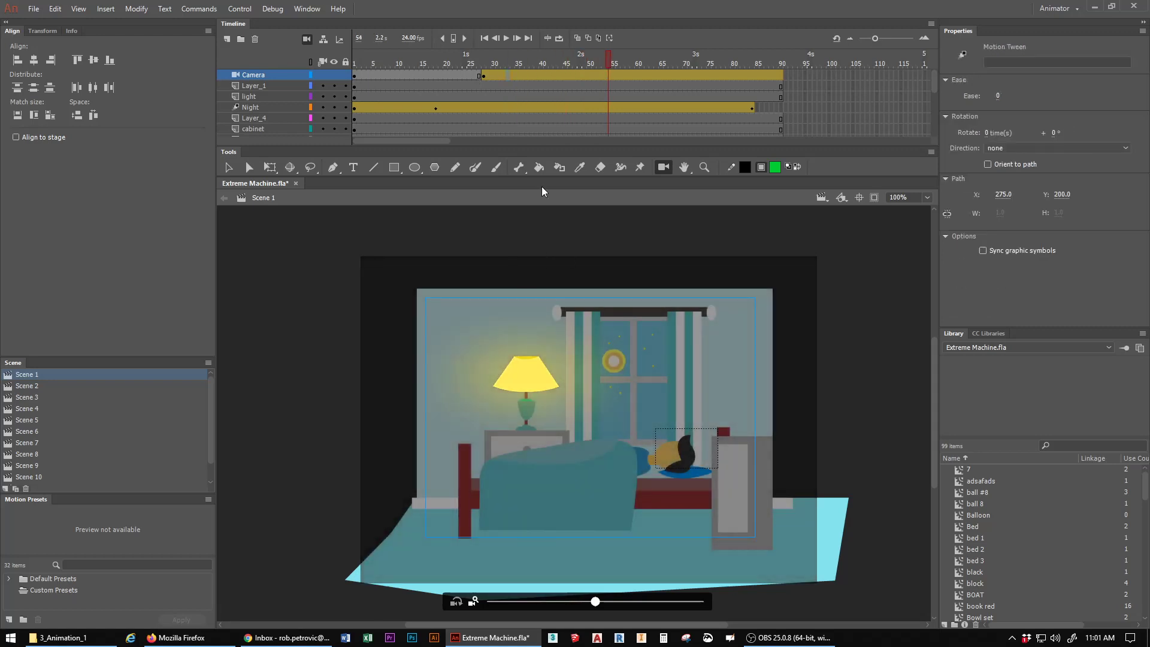
pyautogui.click(607, 82)
pyautogui.moveTo(599, 605); pyautogui.dragTo(672, 604)
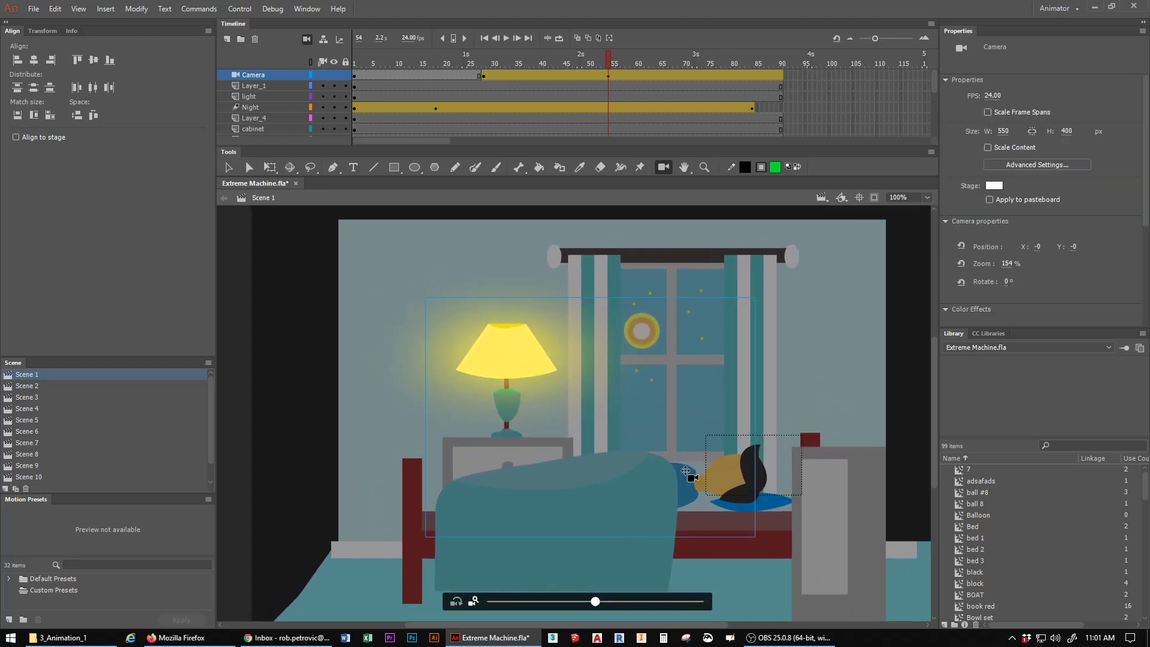
pyautogui.moveTo(686, 471); pyautogui.dragTo(797, 510)
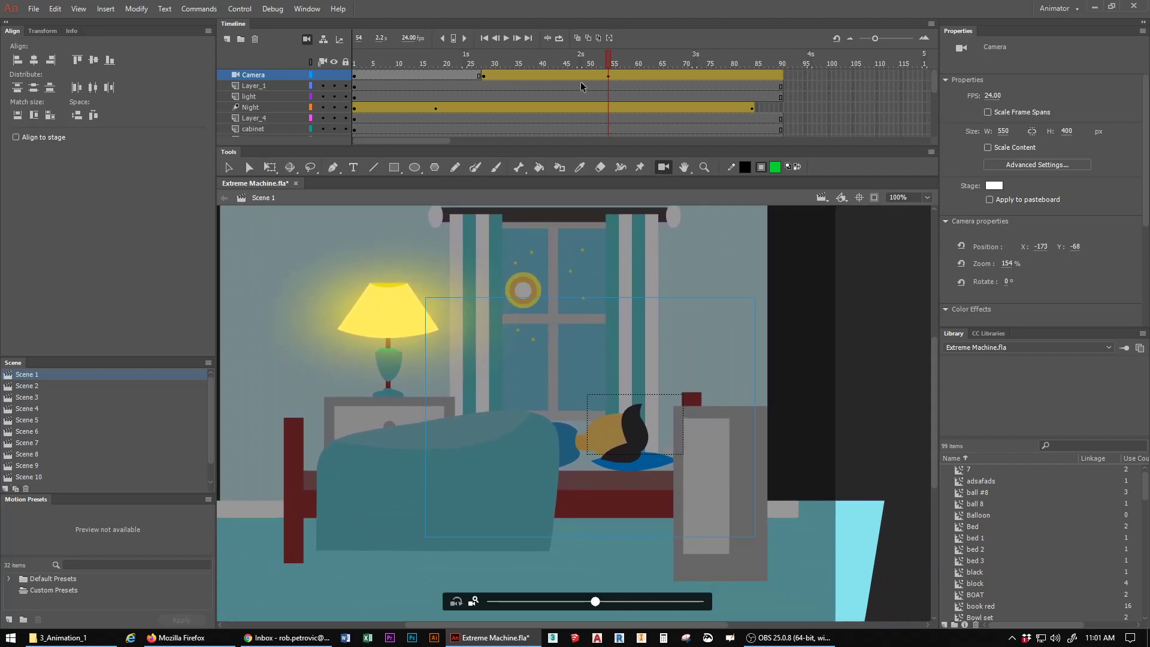
# Step: At frame 78, zoom the camera to about 187% and pan it to about X -195, Y -108, and scrub back to check the motion
pyautogui.click(609, 77)
pyautogui.click(723, 78)
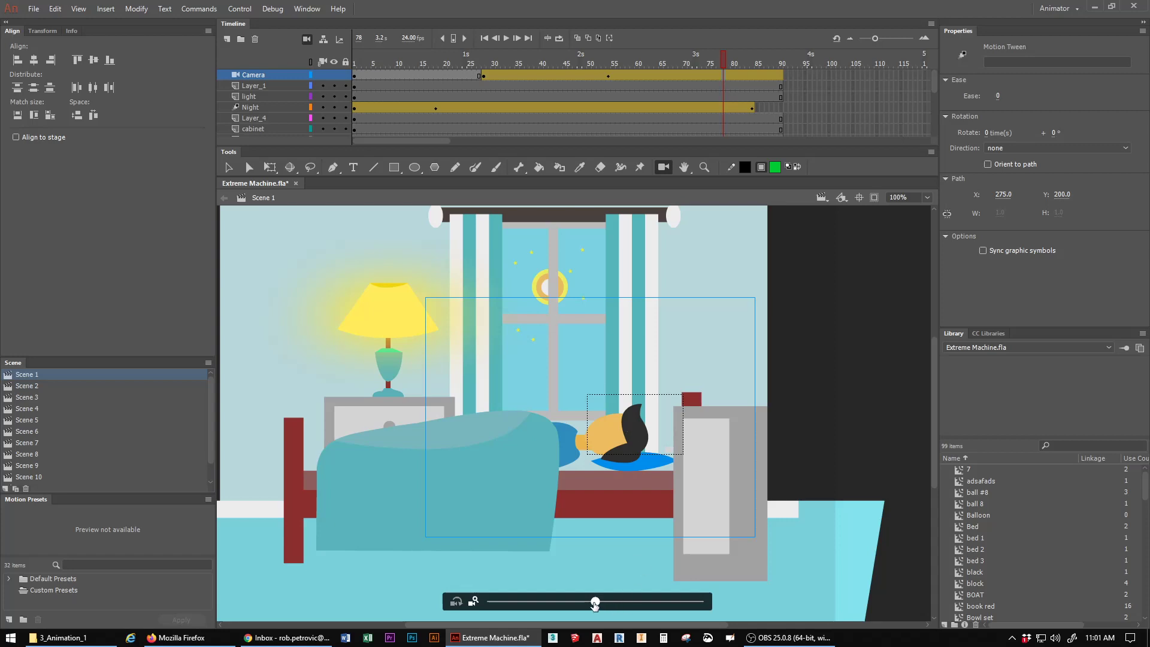
pyautogui.moveTo(595, 604); pyautogui.dragTo(623, 602)
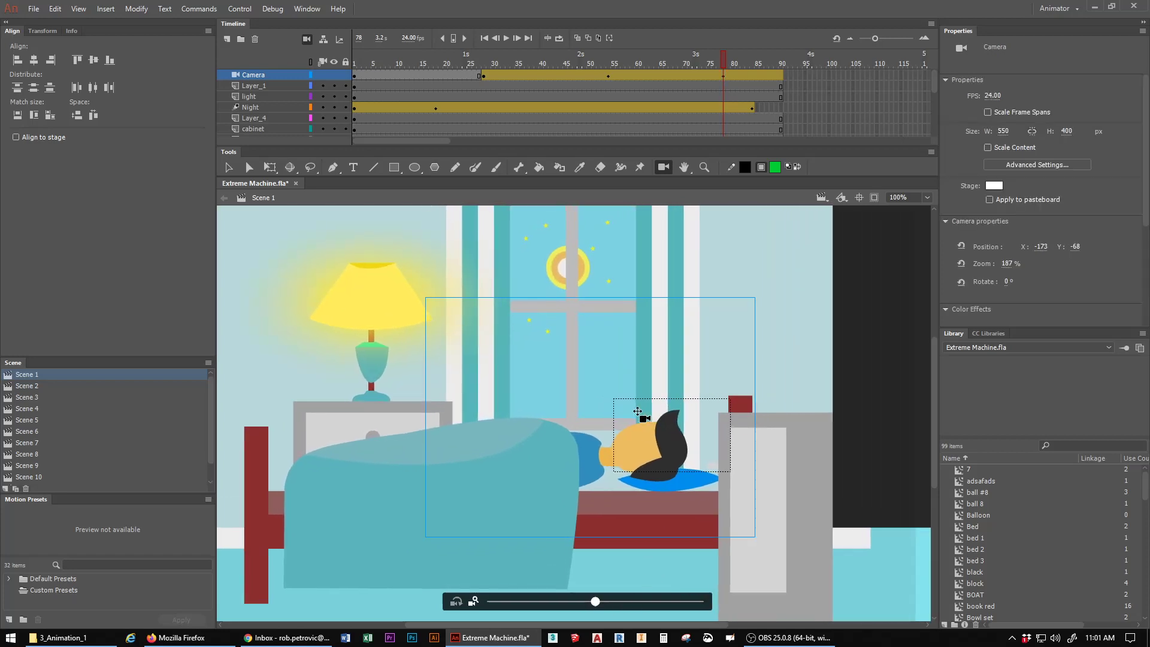
pyautogui.moveTo(638, 410); pyautogui.dragTo(655, 435)
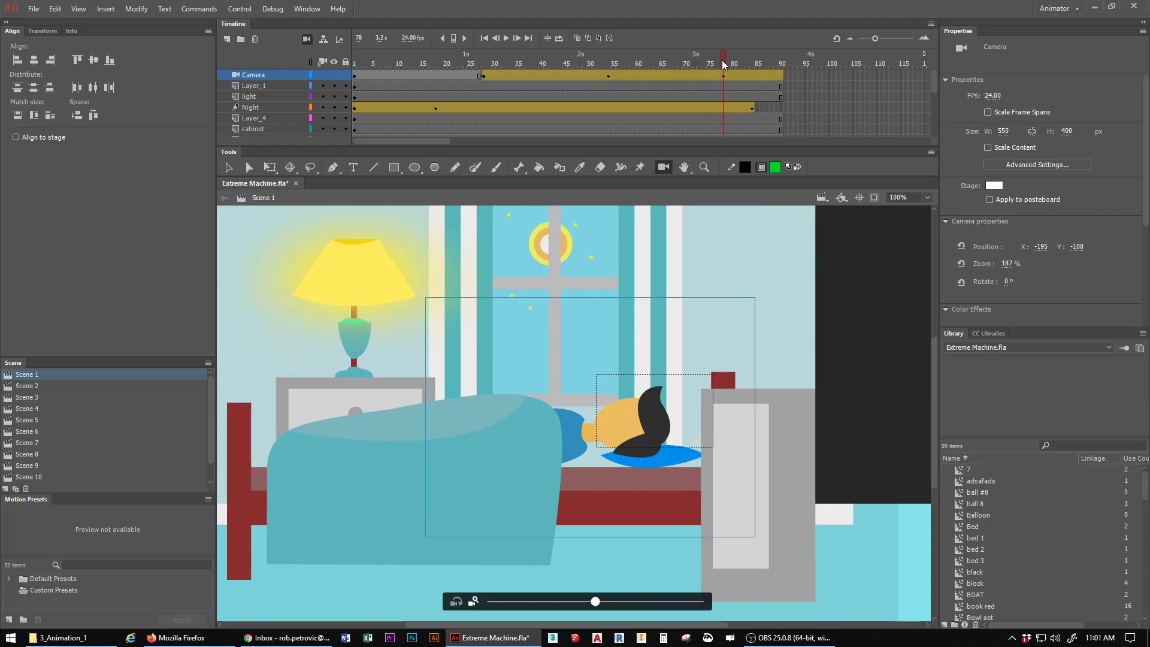
pyautogui.moveTo(723, 61); pyautogui.dragTo(662, 79)
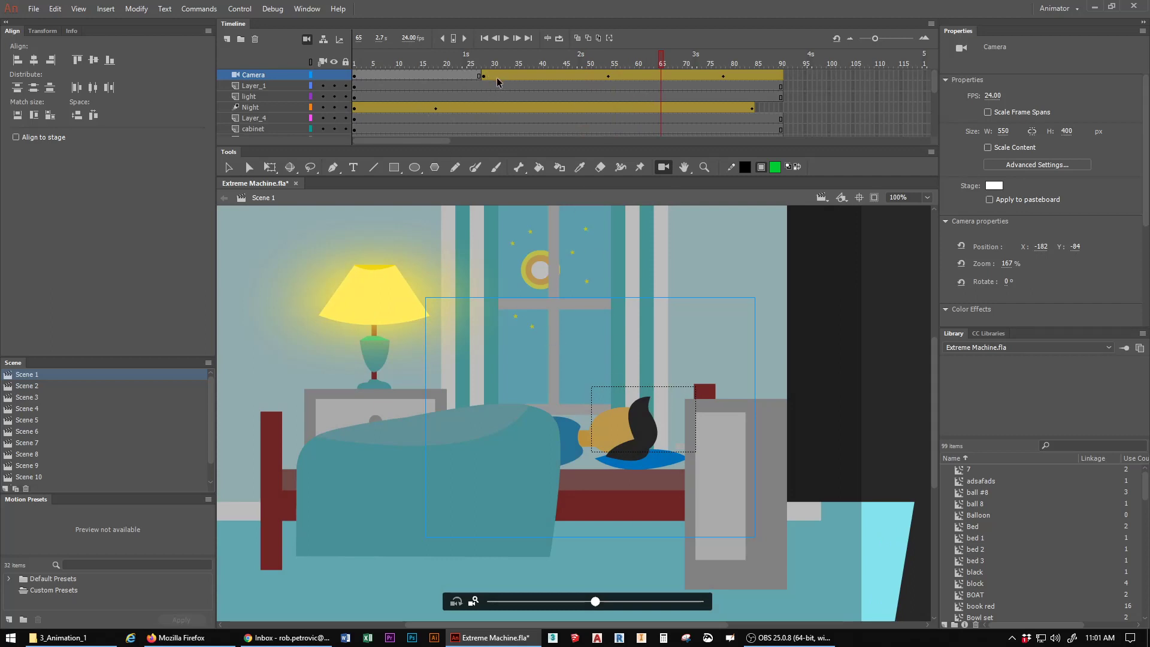
# Step: Test the movie in a preview window, close it, and scrub through the final frames of Scene 10
pyautogui.hotkey('ctrl', 'Return')
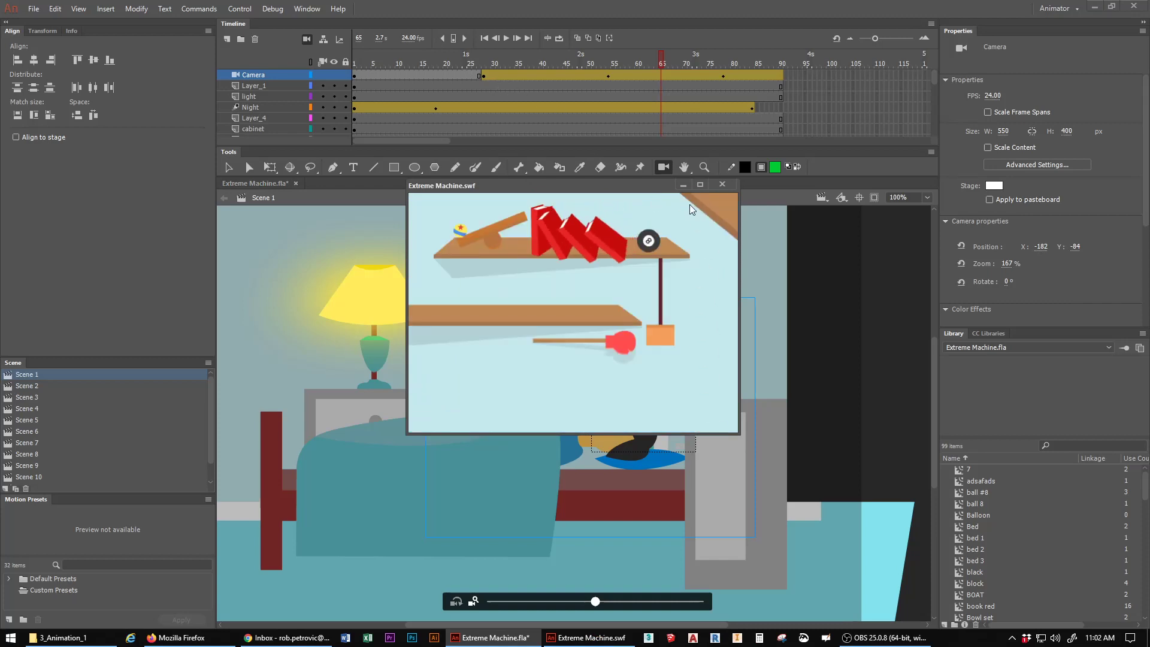
pyautogui.click(722, 185)
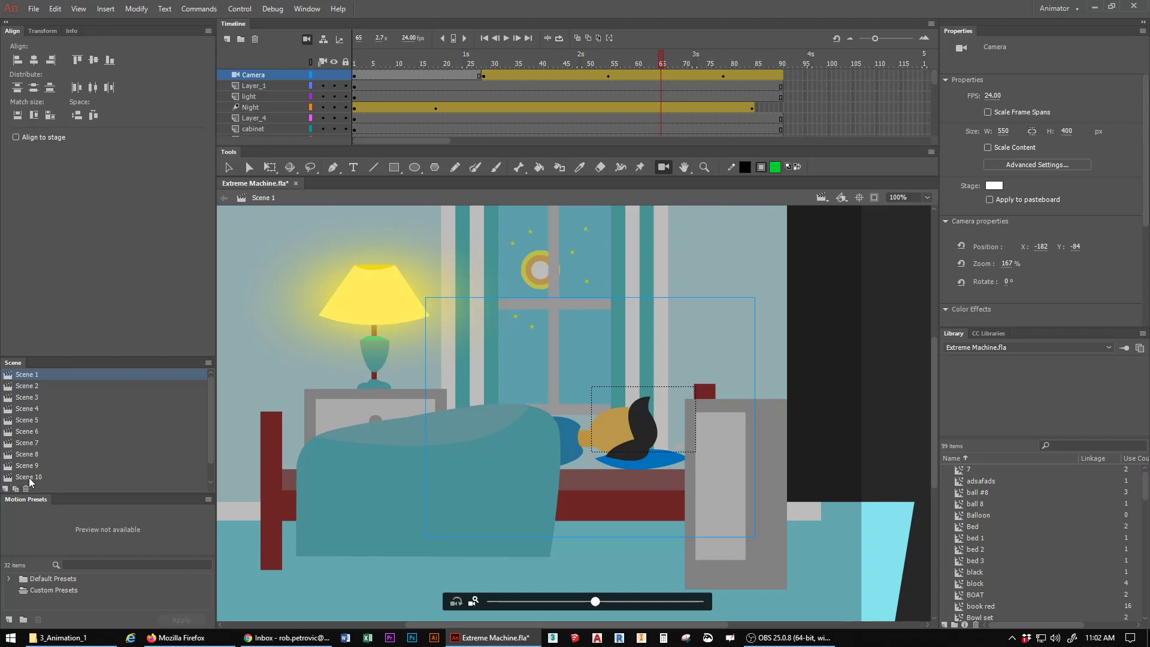
pyautogui.click(29, 477)
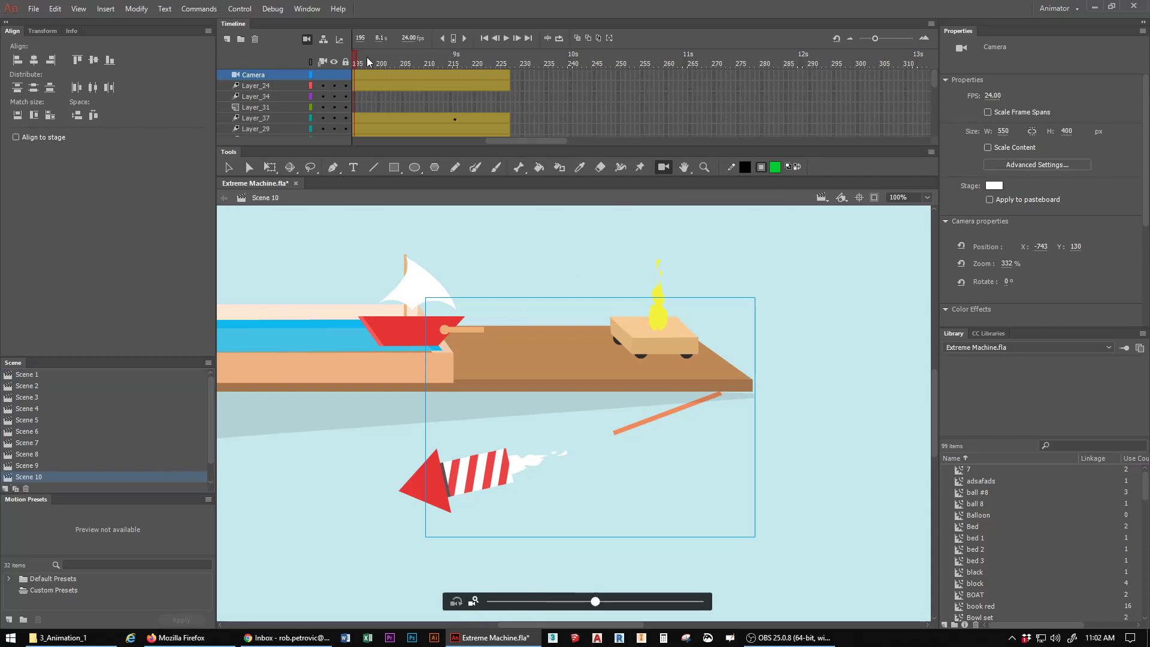
pyautogui.moveTo(367, 62); pyautogui.dragTo(508, 62)
# Step: In Scene 12, rotate the camera to about 5° at frame 70, as the rocket reaches the sleeper's head
pyautogui.scroll(-1, 68, 437)
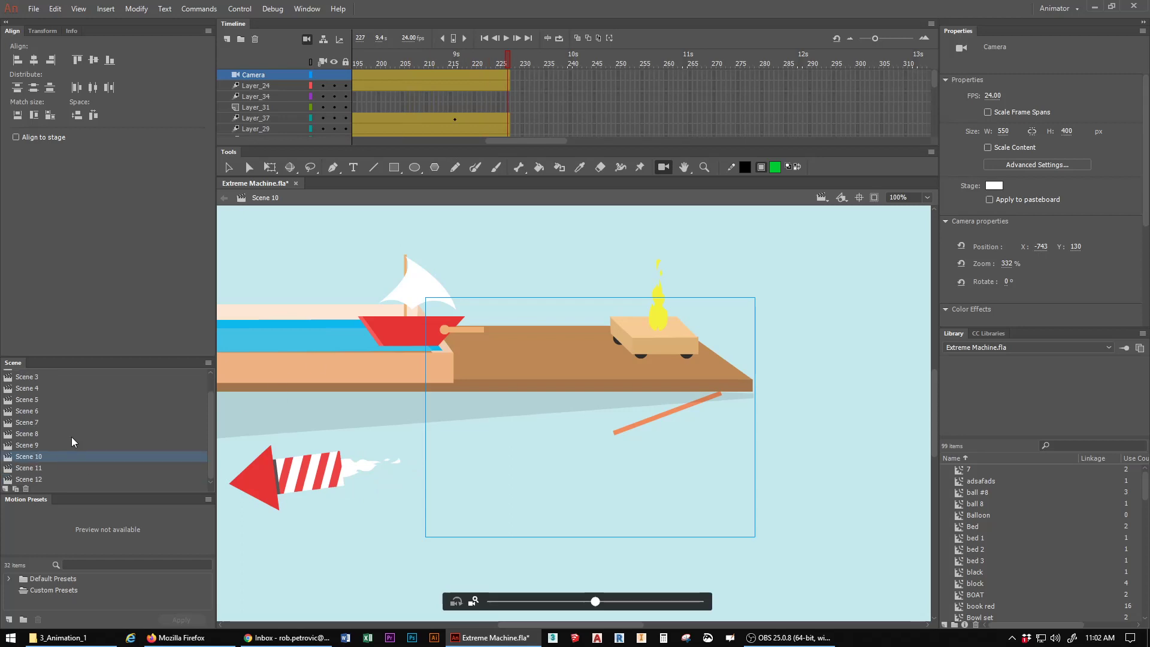
pyautogui.click(46, 479)
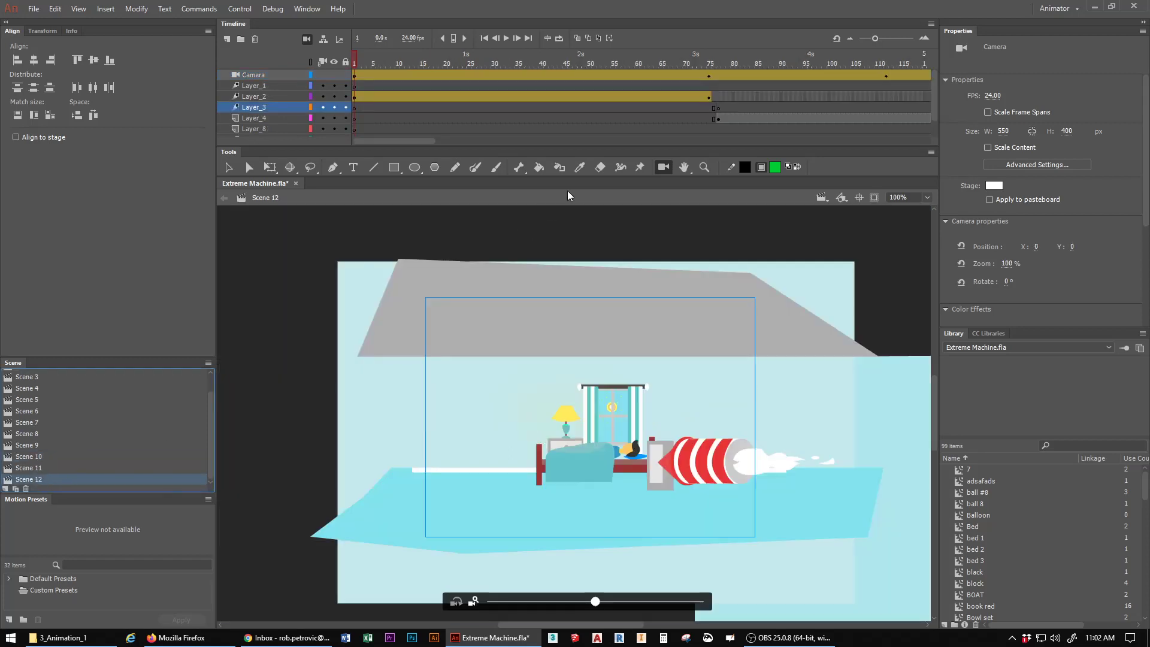
pyautogui.moveTo(356, 62); pyautogui.dragTo(685, 95)
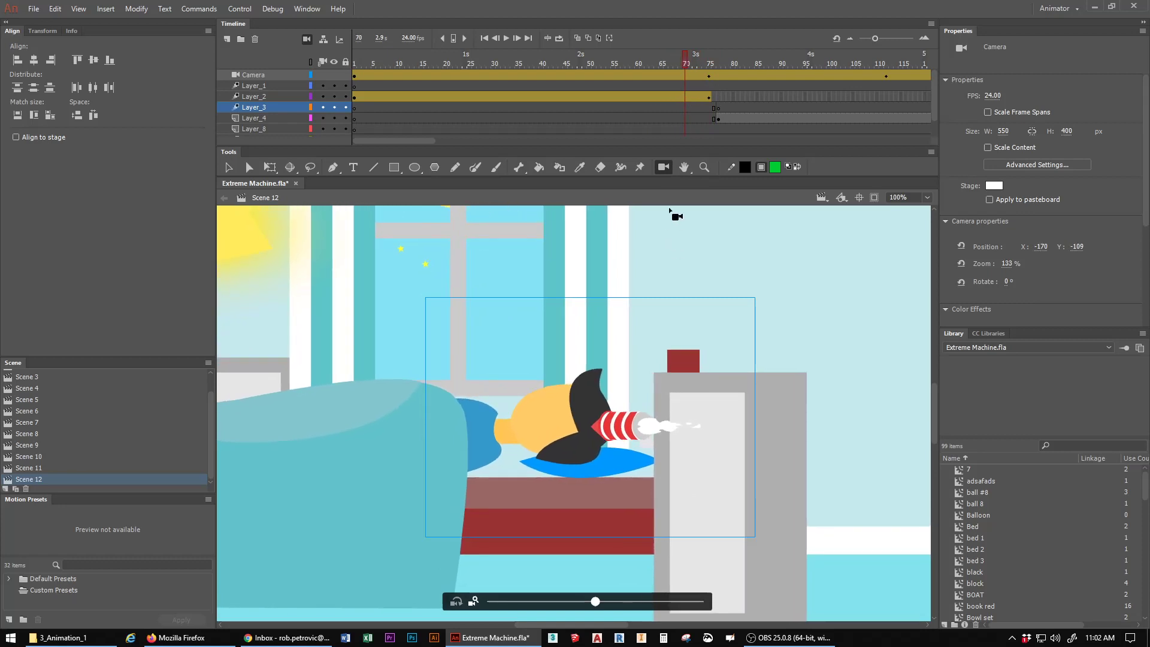
pyautogui.press('ctrl')
pyautogui.press('ctrl')
pyautogui.click(456, 602)
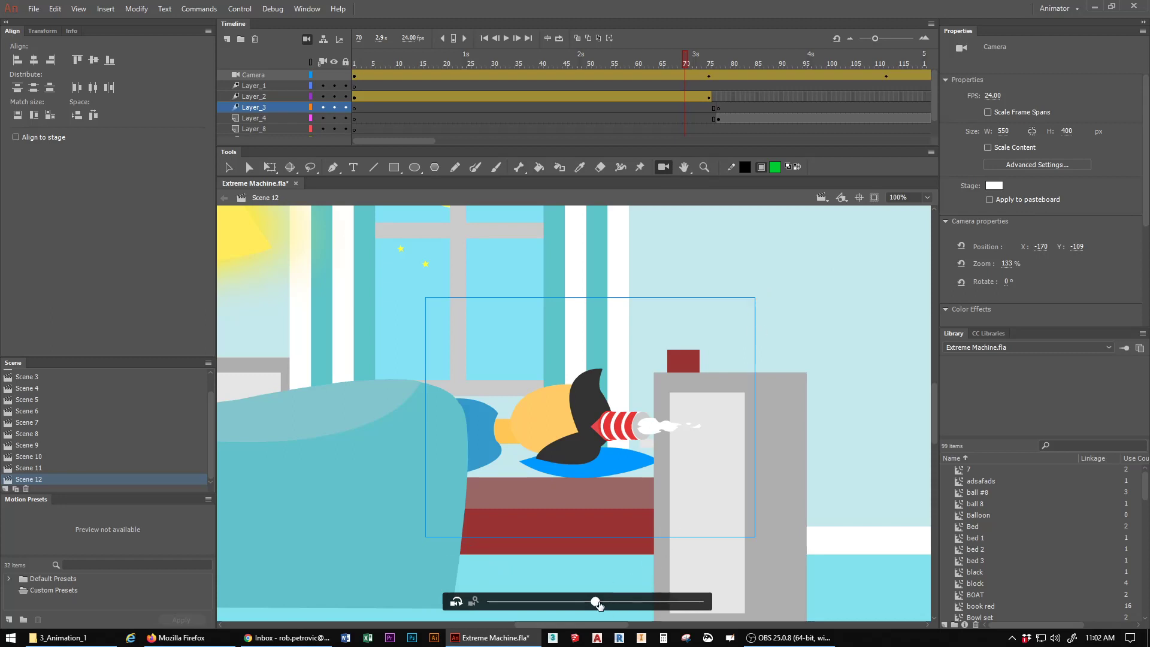
pyautogui.moveTo(596, 604); pyautogui.dragTo(575, 604)
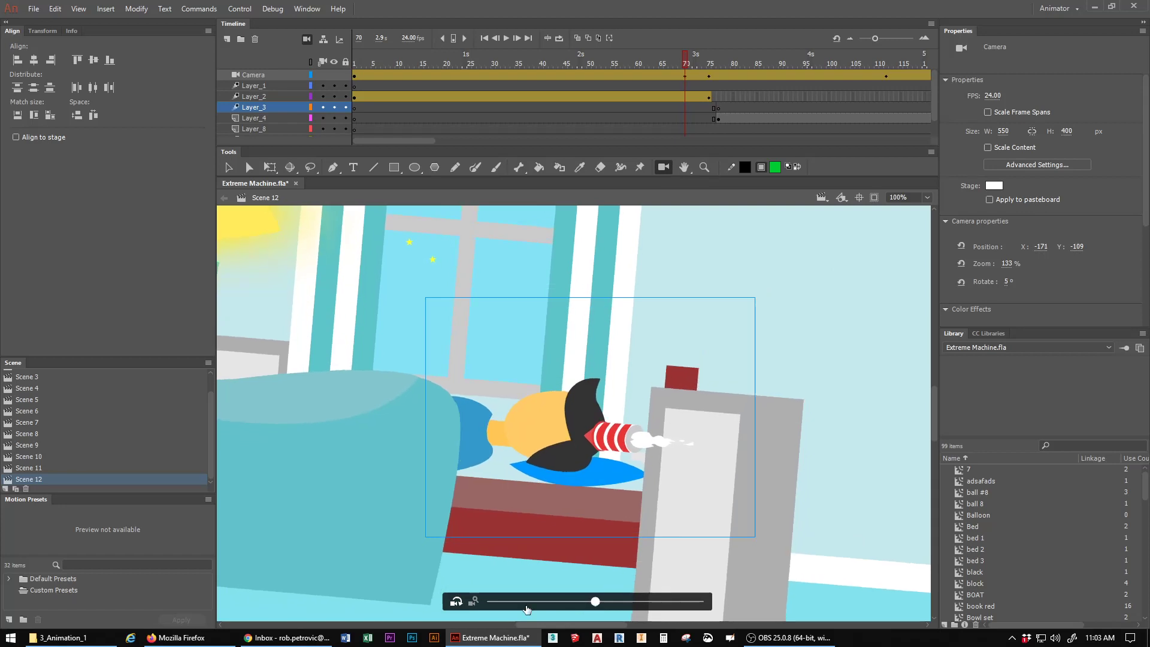
pyautogui.click(448, 606)
# Step: Continue the camera shake by rotating the camera to about -9° at frame 80 and about 8° at frame 85
pyautogui.moveTo(682, 62); pyautogui.dragTo(732, 60)
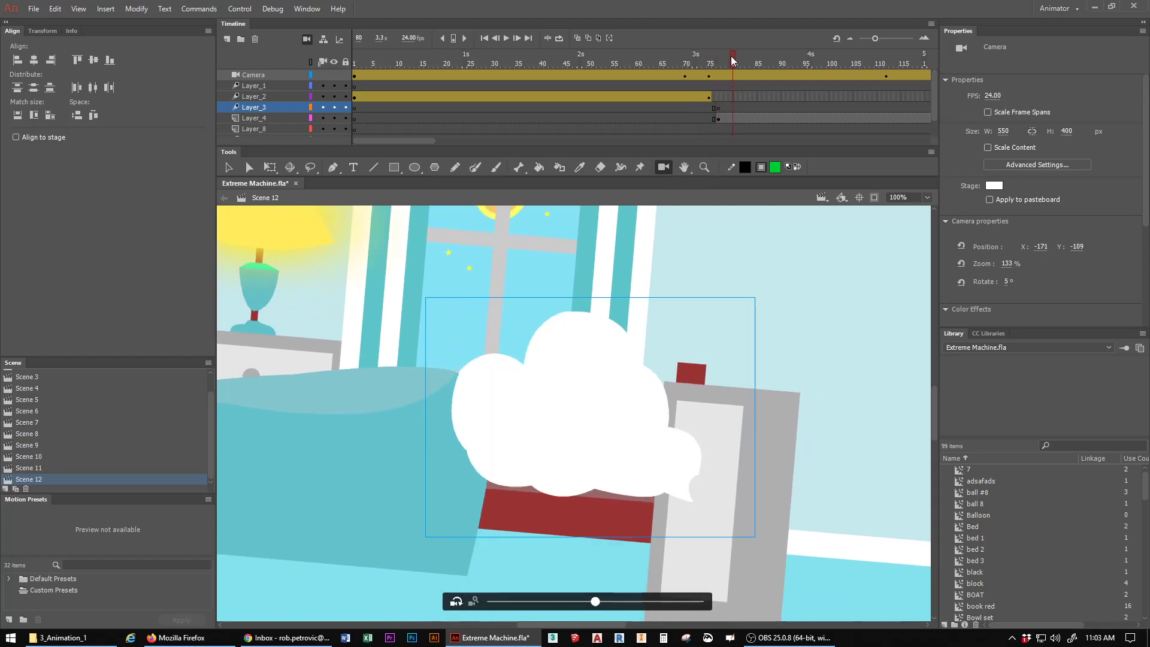
pyautogui.moveTo(597, 603); pyautogui.dragTo(643, 602)
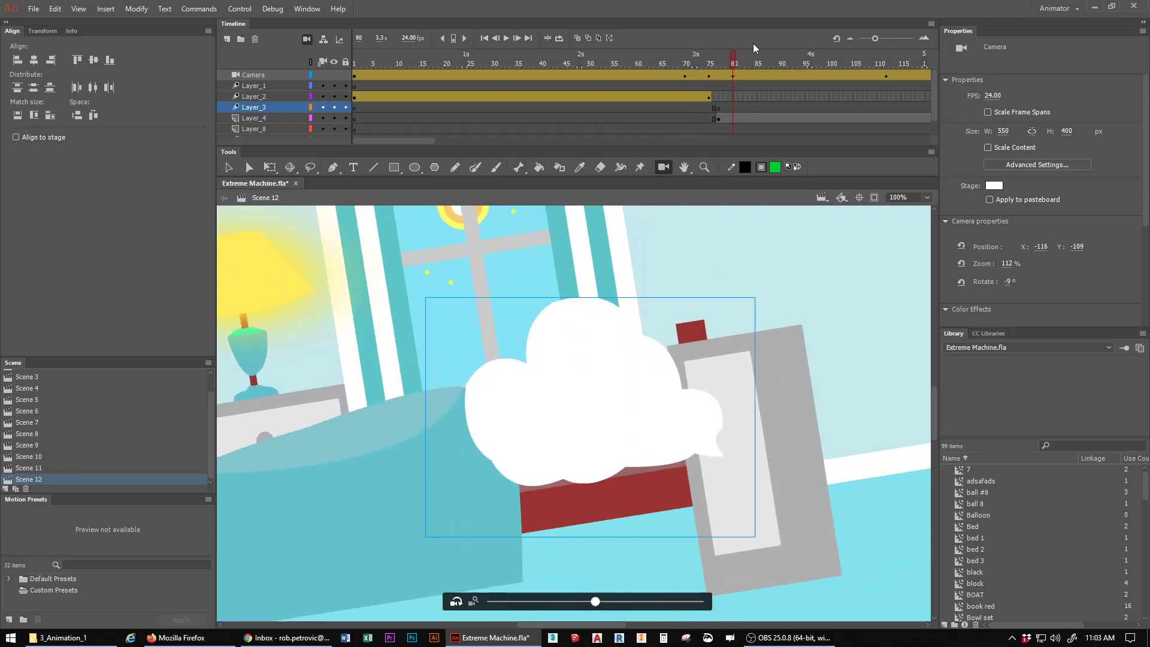
pyautogui.moveTo(741, 57); pyautogui.dragTo(757, 59)
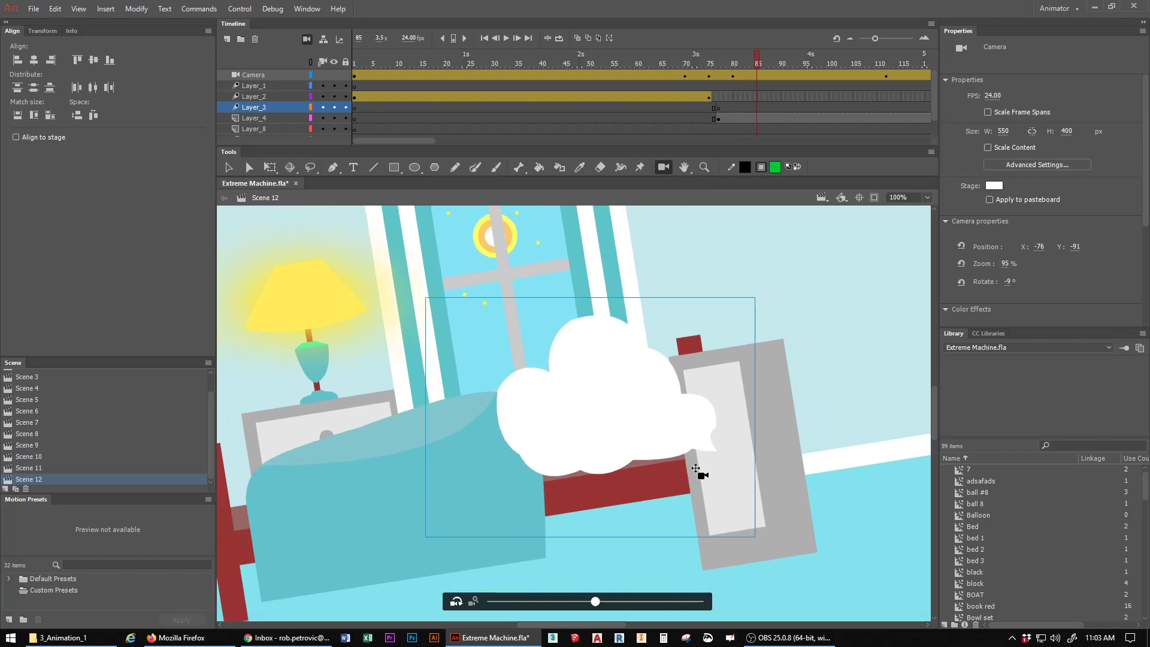
pyautogui.moveTo(595, 602); pyautogui.dragTo(565, 605)
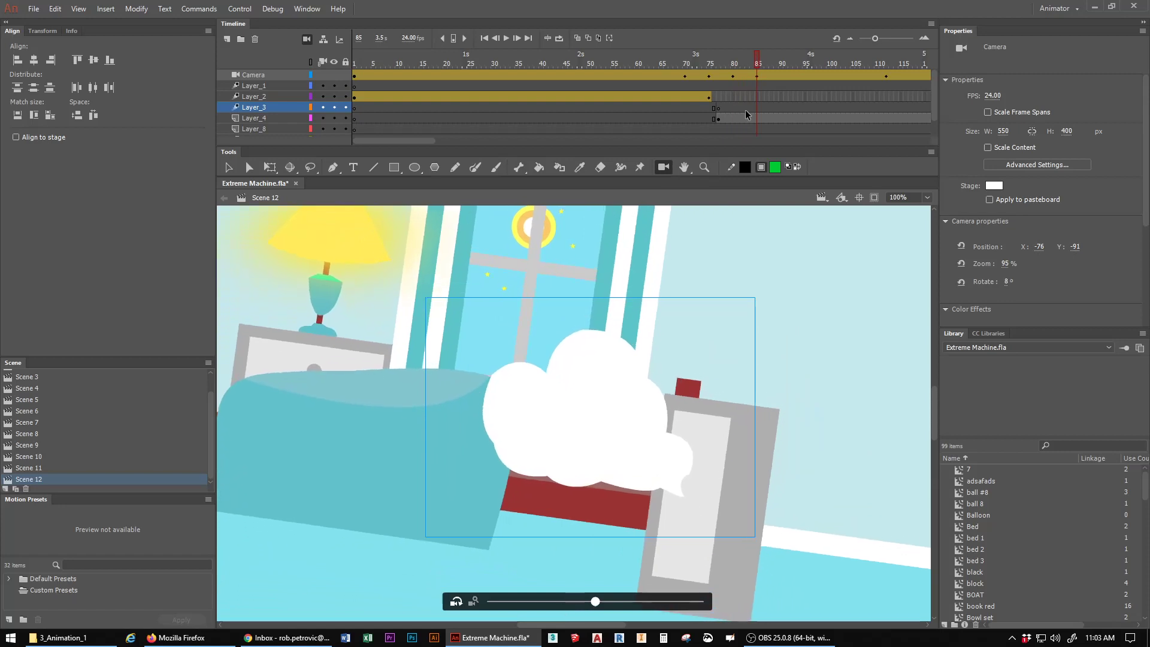
# Step: Rotate the camera to about -8° at frame 90 and scrub through the timeline to check the shake
pyautogui.moveTo(758, 60); pyautogui.dragTo(782, 60)
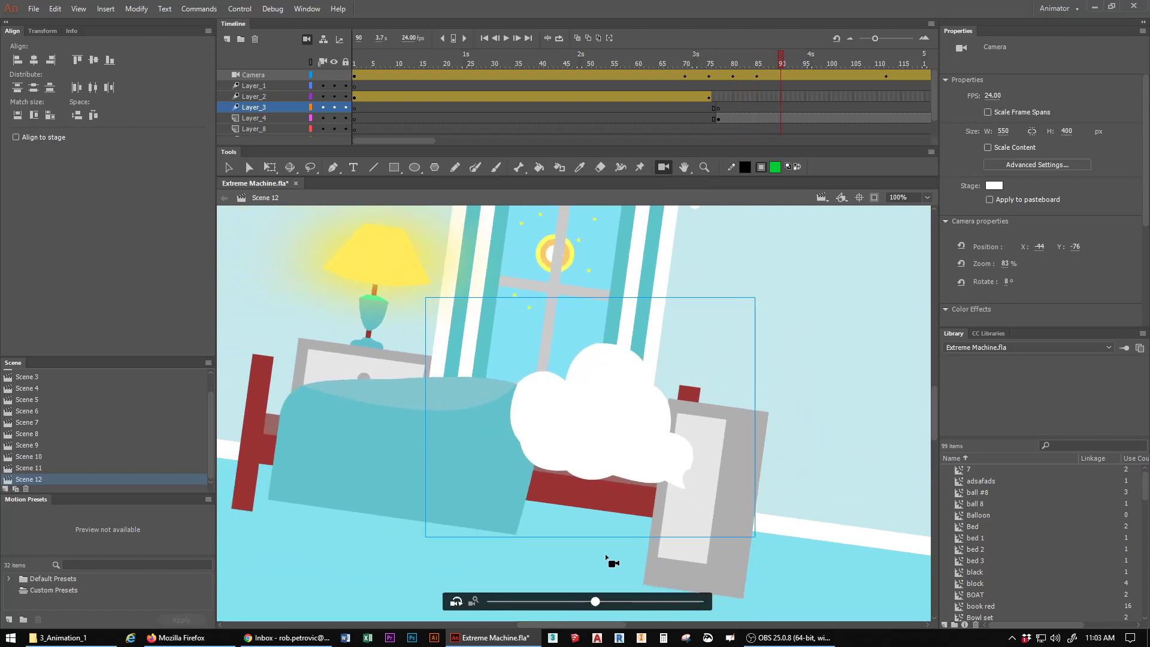
pyautogui.moveTo(595, 603); pyautogui.dragTo(659, 603)
pyautogui.moveTo(782, 60); pyautogui.dragTo(590, 60)
pyautogui.moveTo(405, 114); pyautogui.dragTo(867, 116)
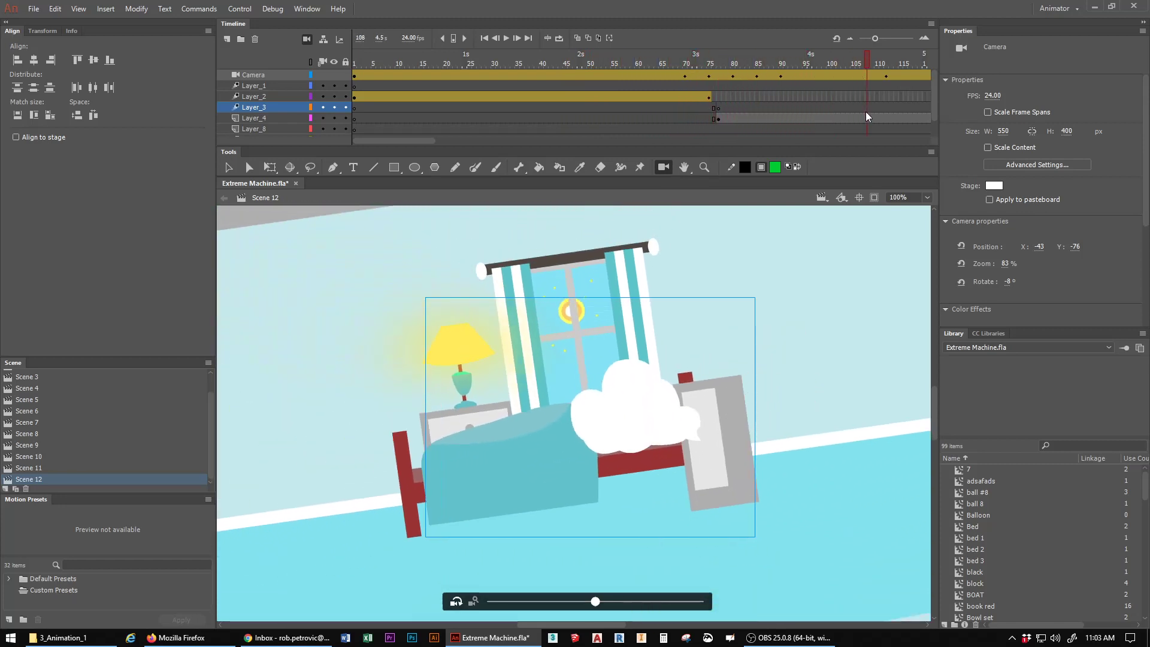